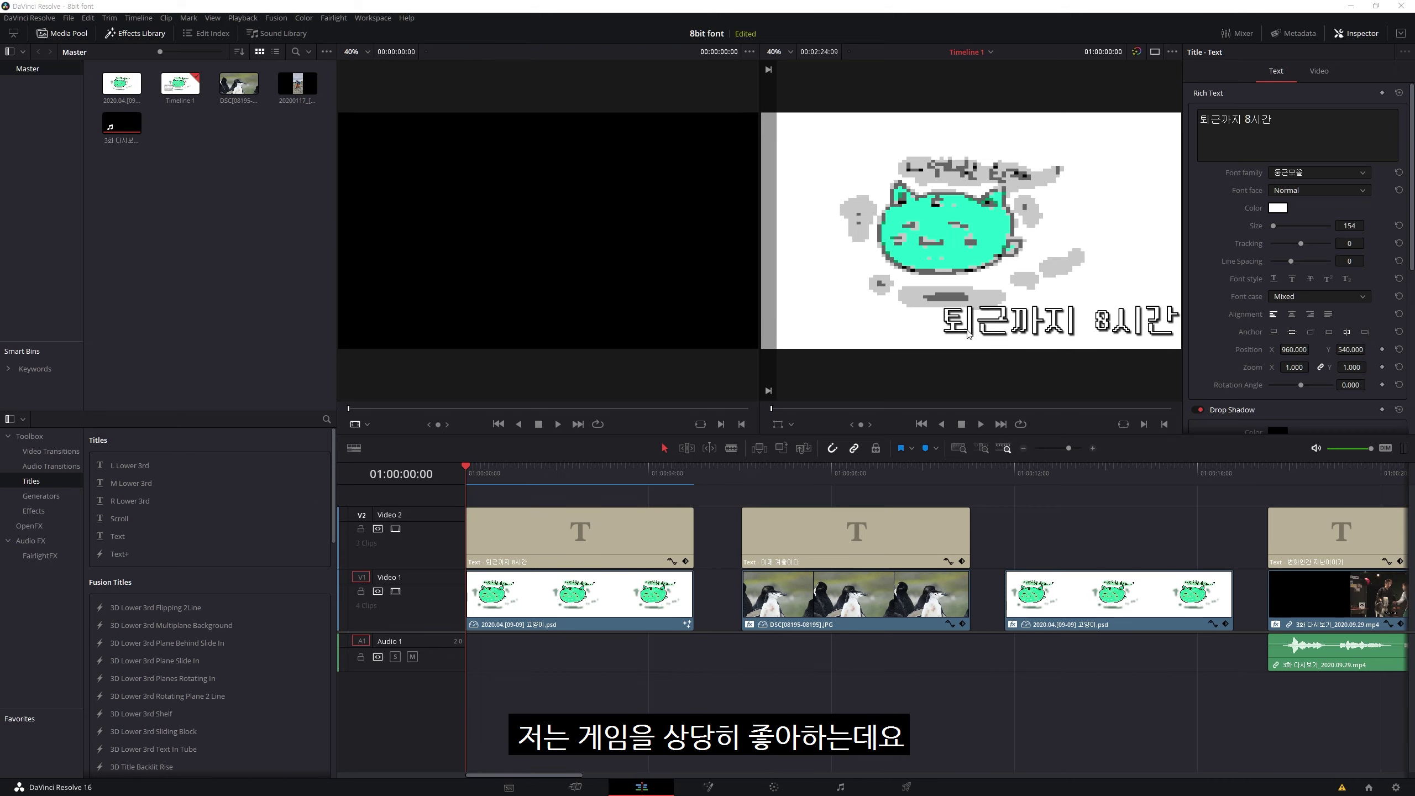
Step: Load the 2020.04.[09-09] cat image from the Media Pool into the Source viewer
{"action": "double_click", "coordinate": [122, 83]}
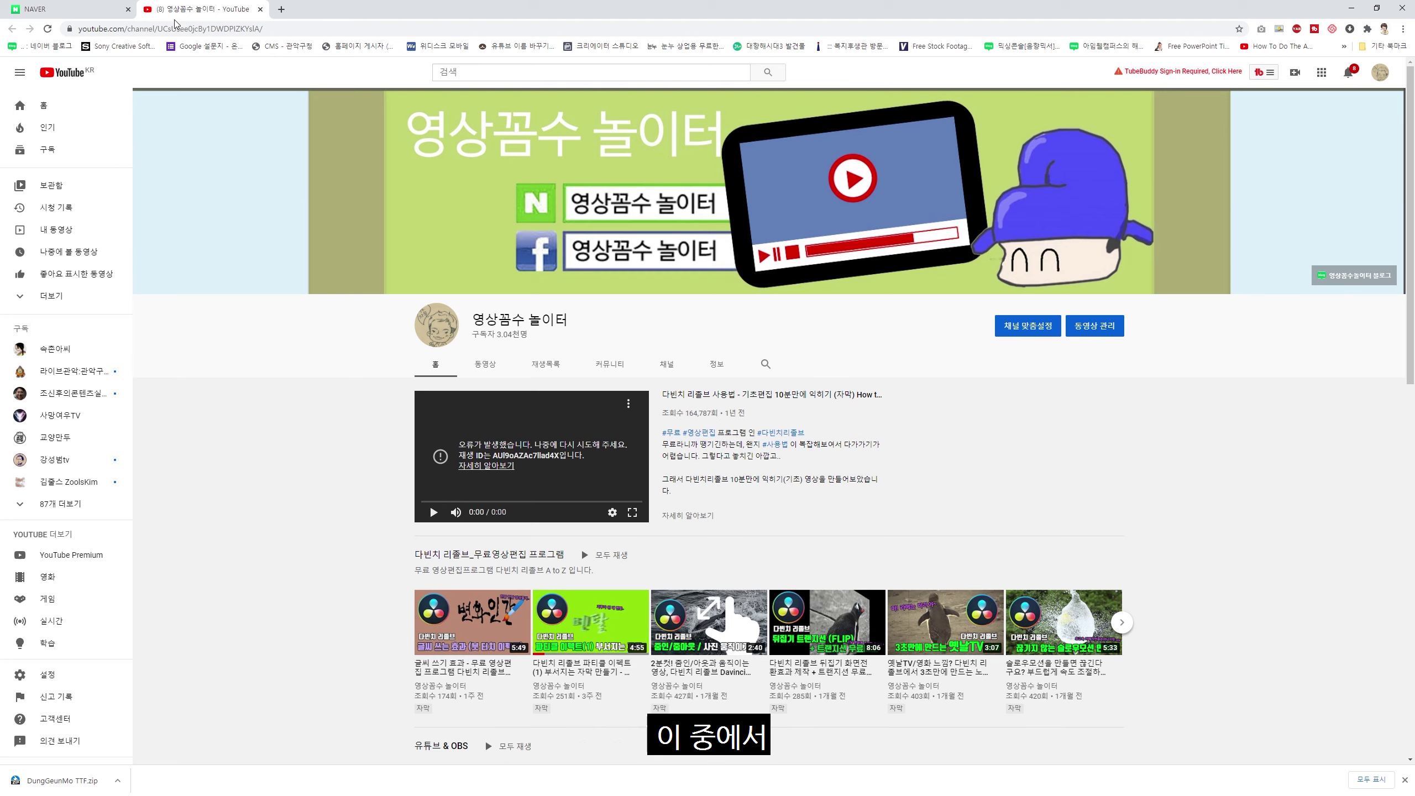
Step: Search Google for 눈누 and open the noonnu.cc free Korean font site
{"action": "left_click", "coordinate": [176, 29]}
{"action": "type", "text": "눈누"}
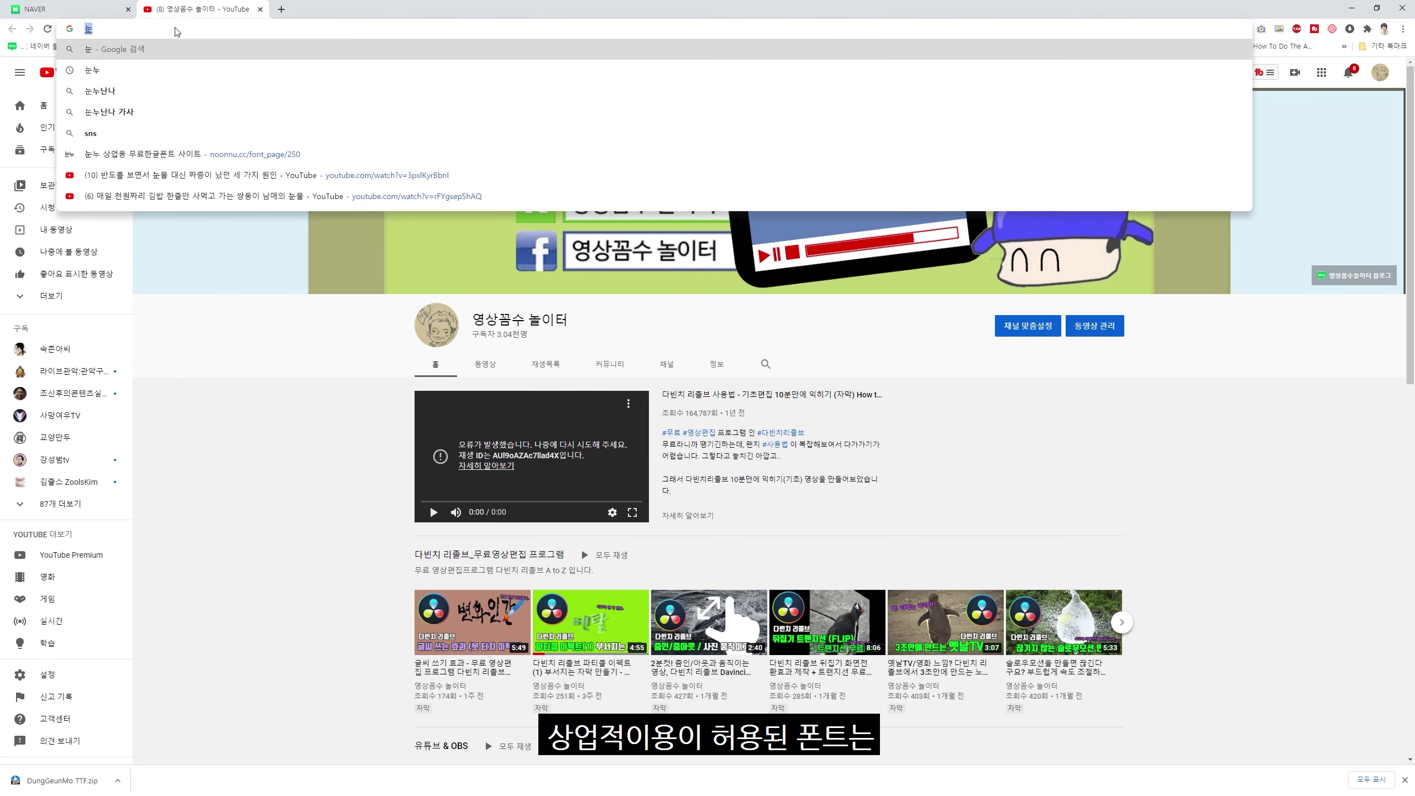
{"action": "key", "text": "Return"}
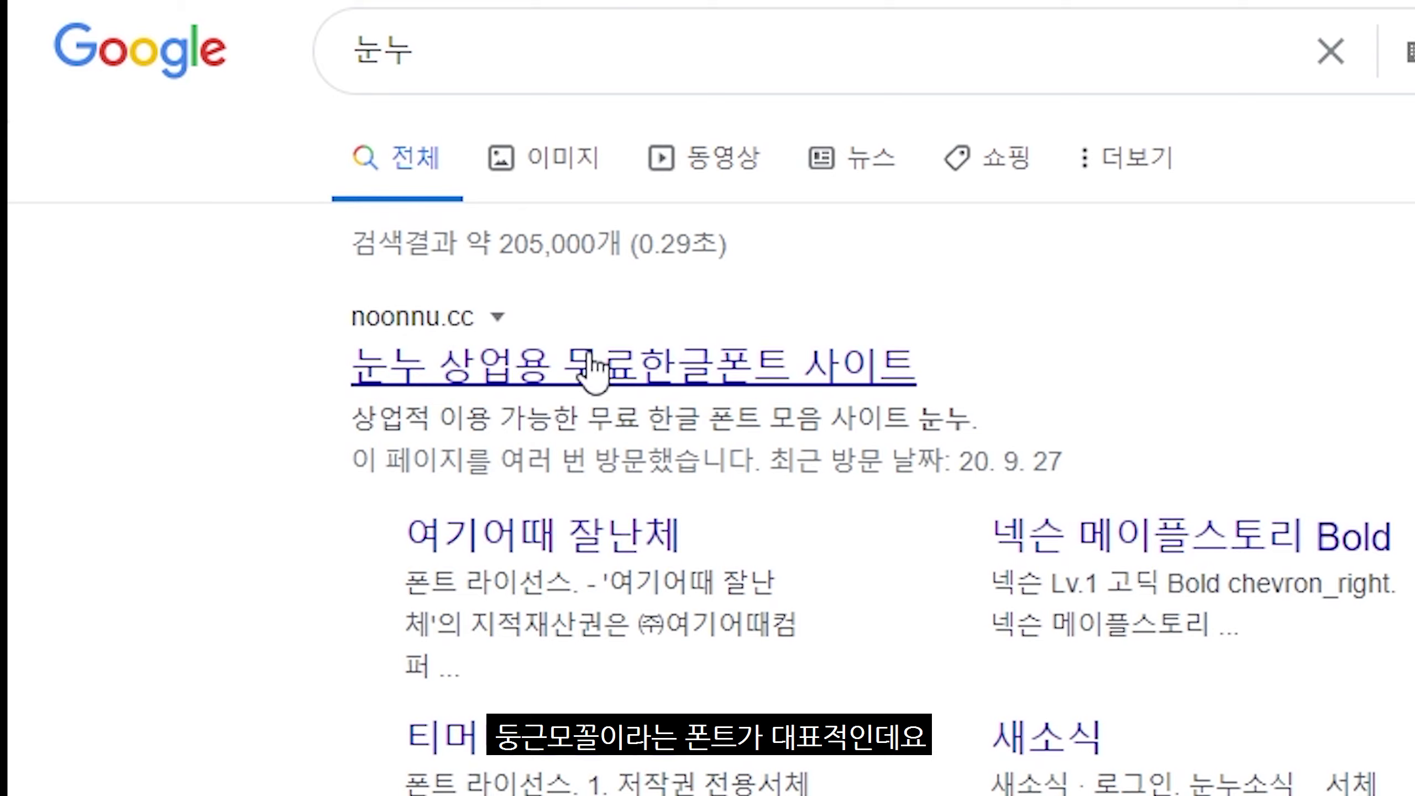
{"action": "left_click", "coordinate": [590, 365]}
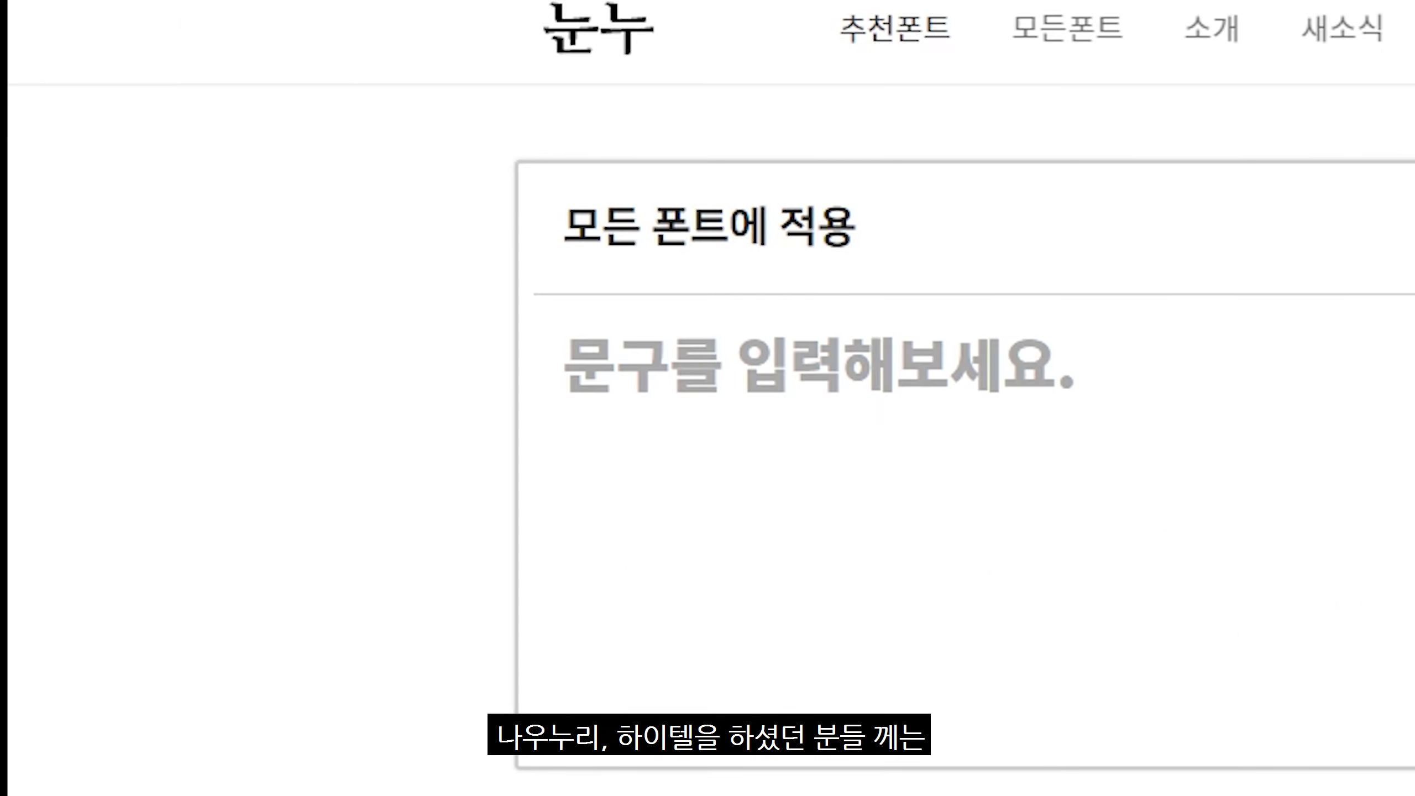
Step: Search for the 둥근모꼴 font
{"action": "scroll", "coordinate": [707, 390], "scroll_direction": "down", "scroll_amount": 3}
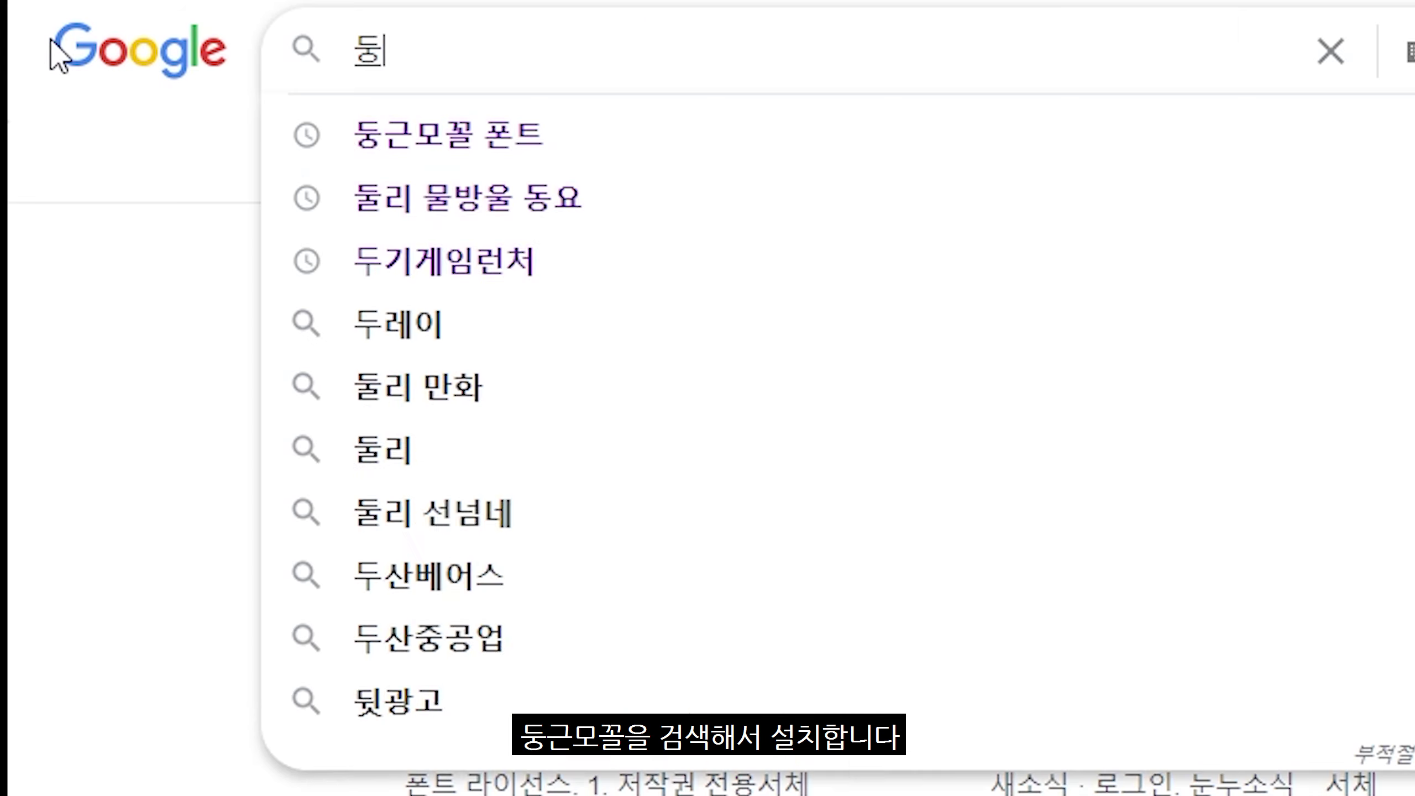
{"action": "type", "text": "근모꼴"}
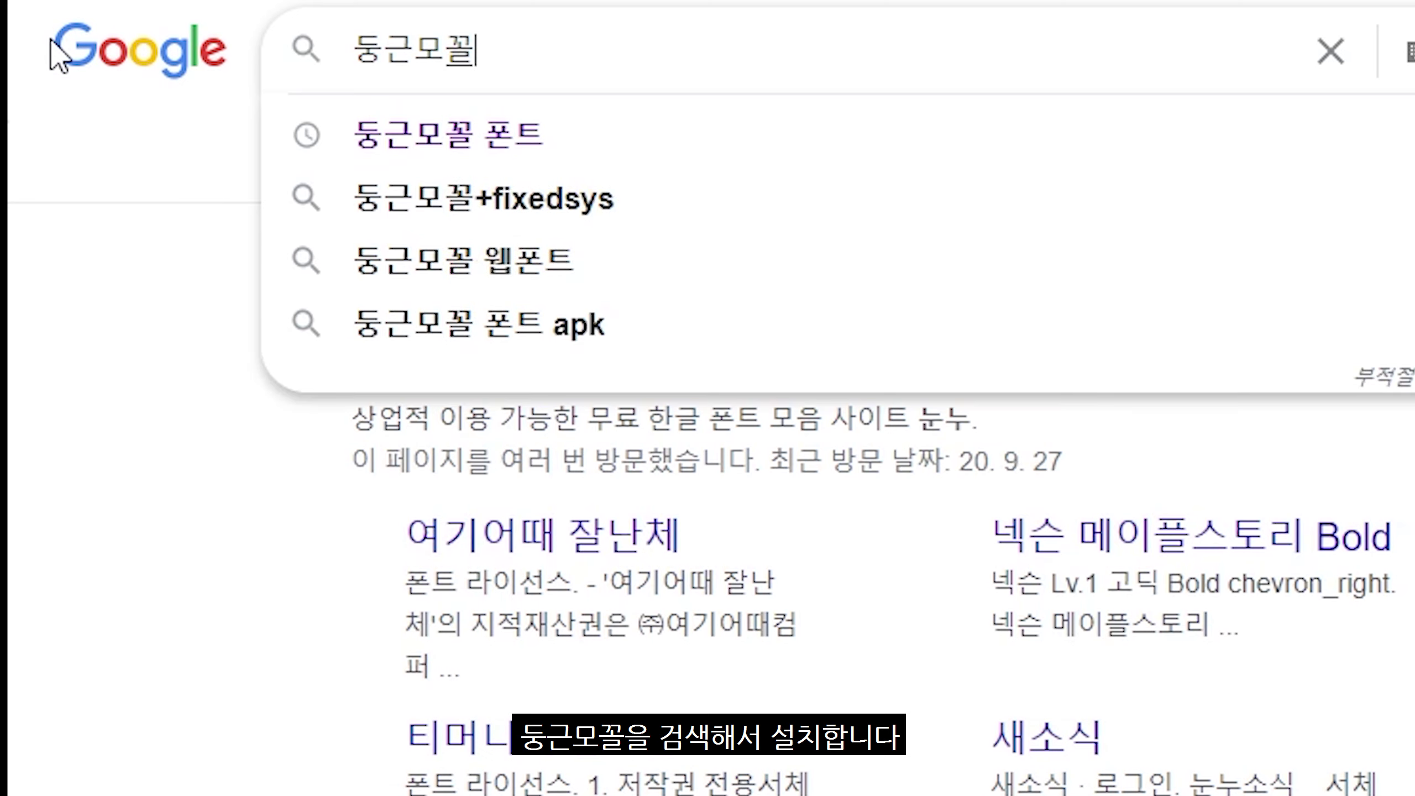
{"action": "key", "text": "Return"}
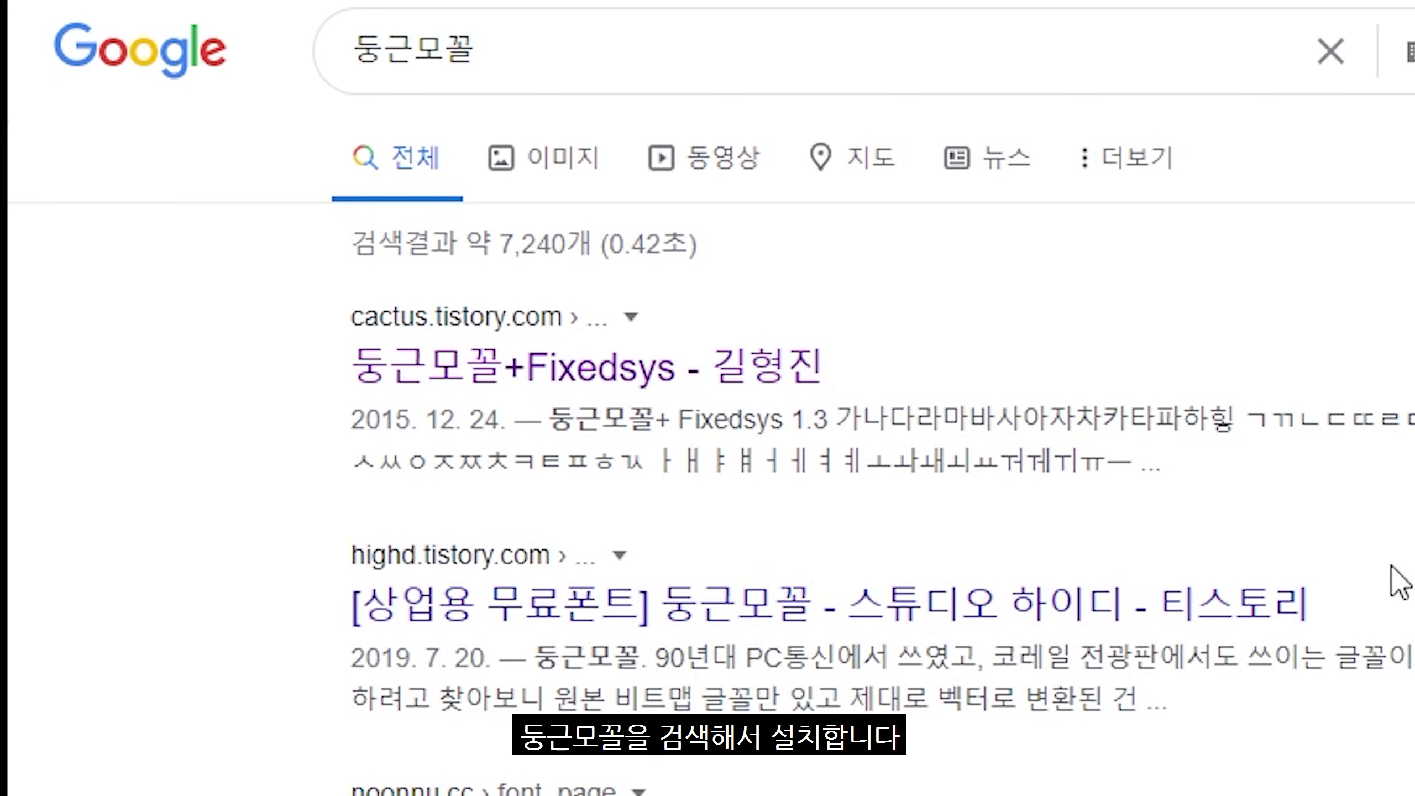
Step: Preview '졸브 작업하도록 하겠습니다 :)' in 둥근모꼴, then go to its cactus.tistory.com Fixedsys page
{"action": "type", "text": "졸브"}
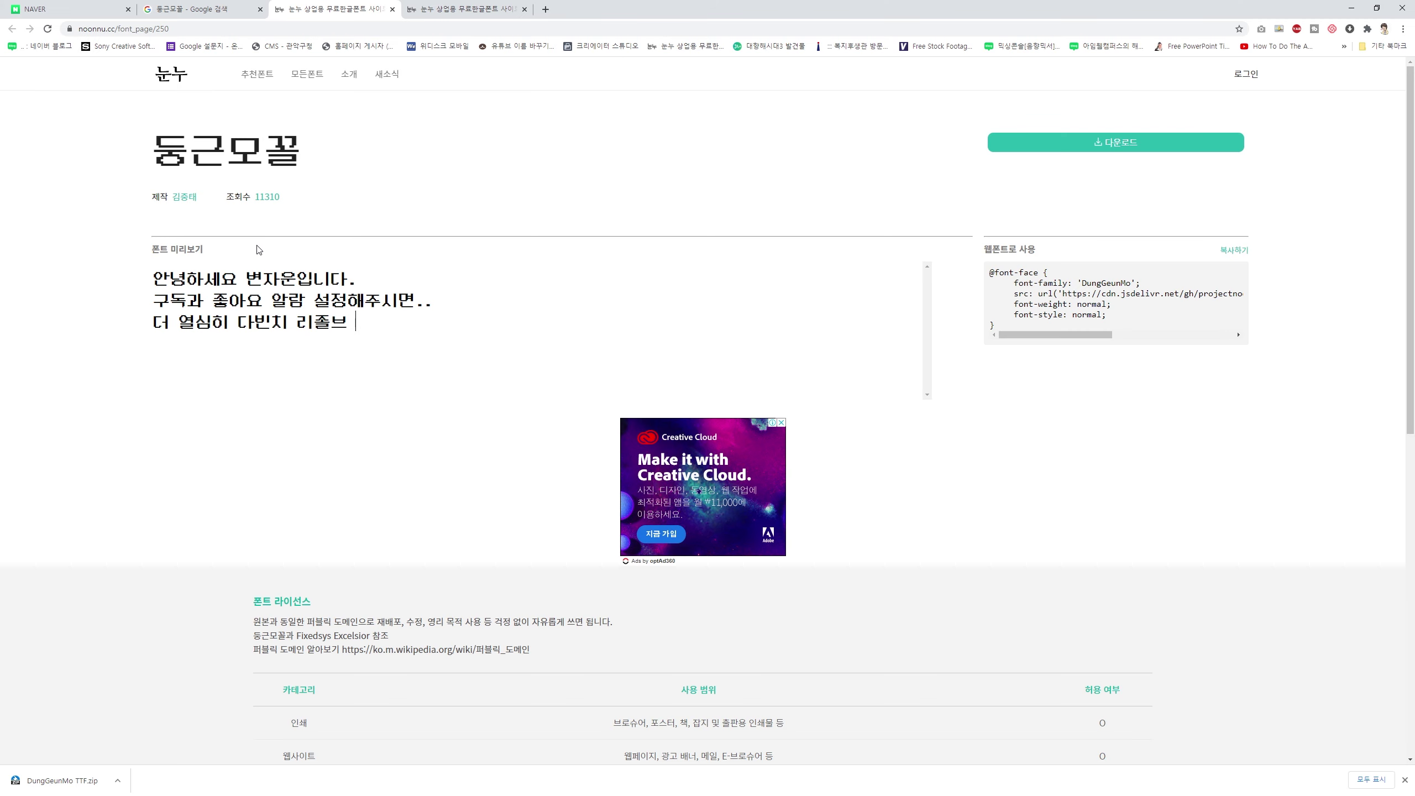
{"action": "type", "text": " 작업하도록 하겠"}
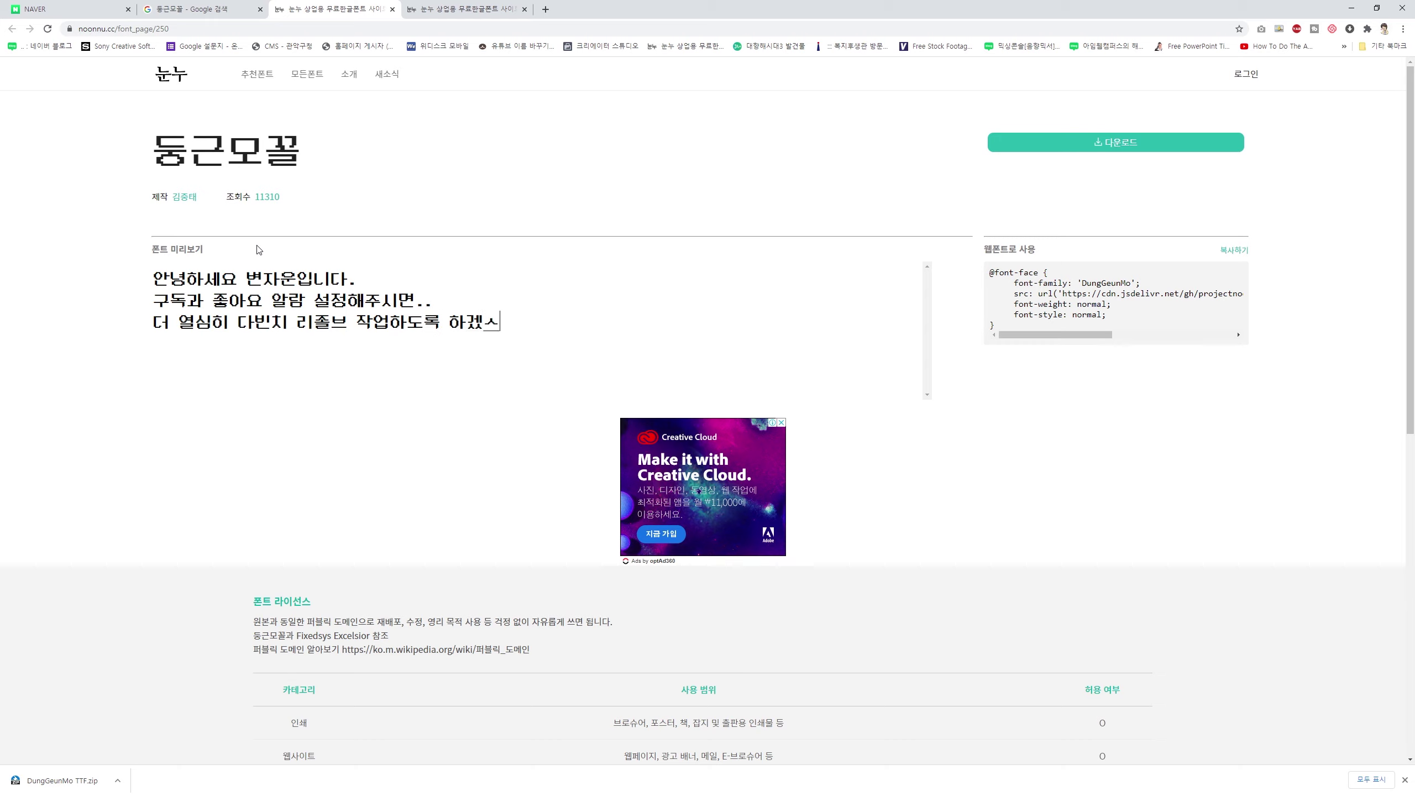
{"action": "type", "text": "습니다 :)"}
{"action": "left_click", "coordinate": [1057, 143]}
{"action": "left_click", "coordinate": [1057, 143]}
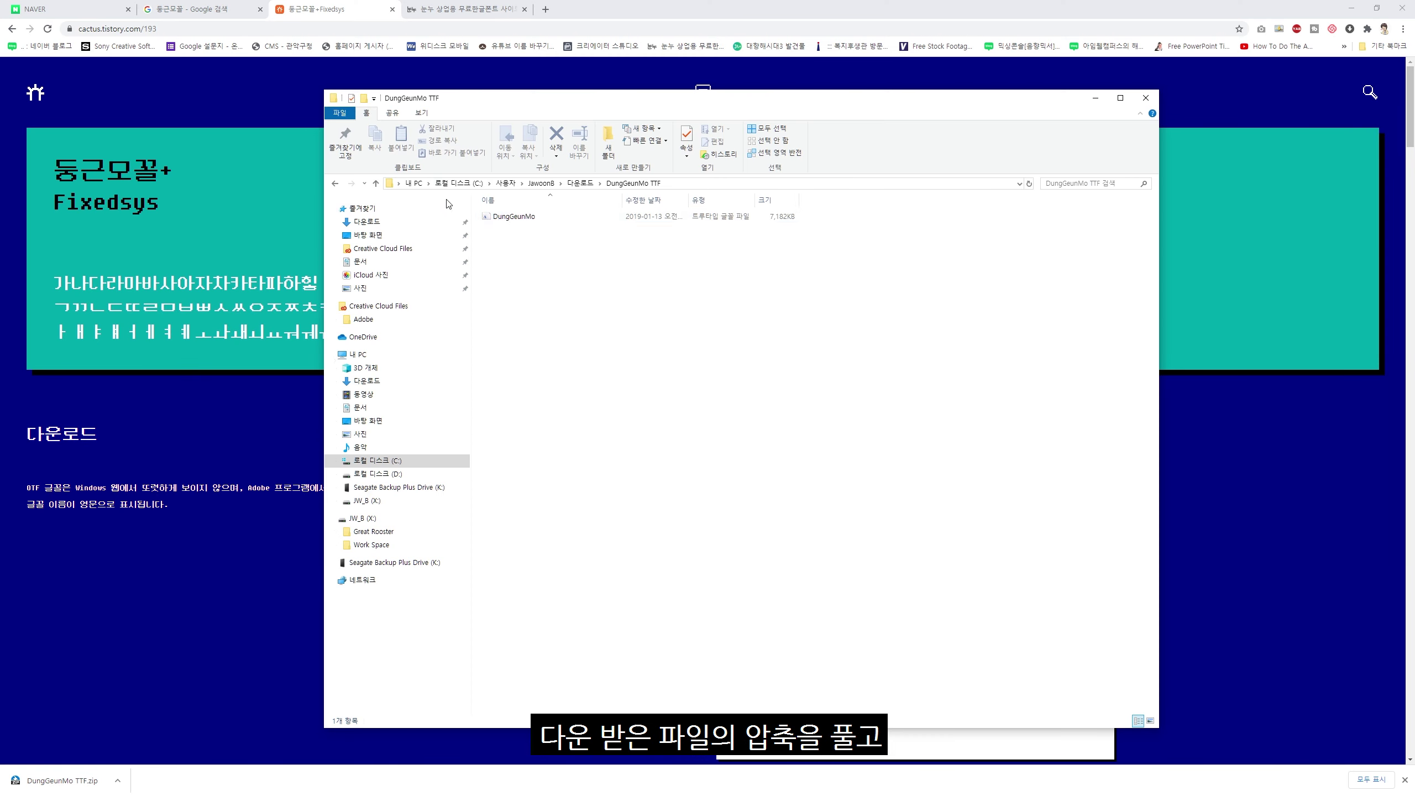
Step: Bring up the actions for the extracted DungGeunMo font file
{"action": "right_click", "coordinate": [499, 217]}
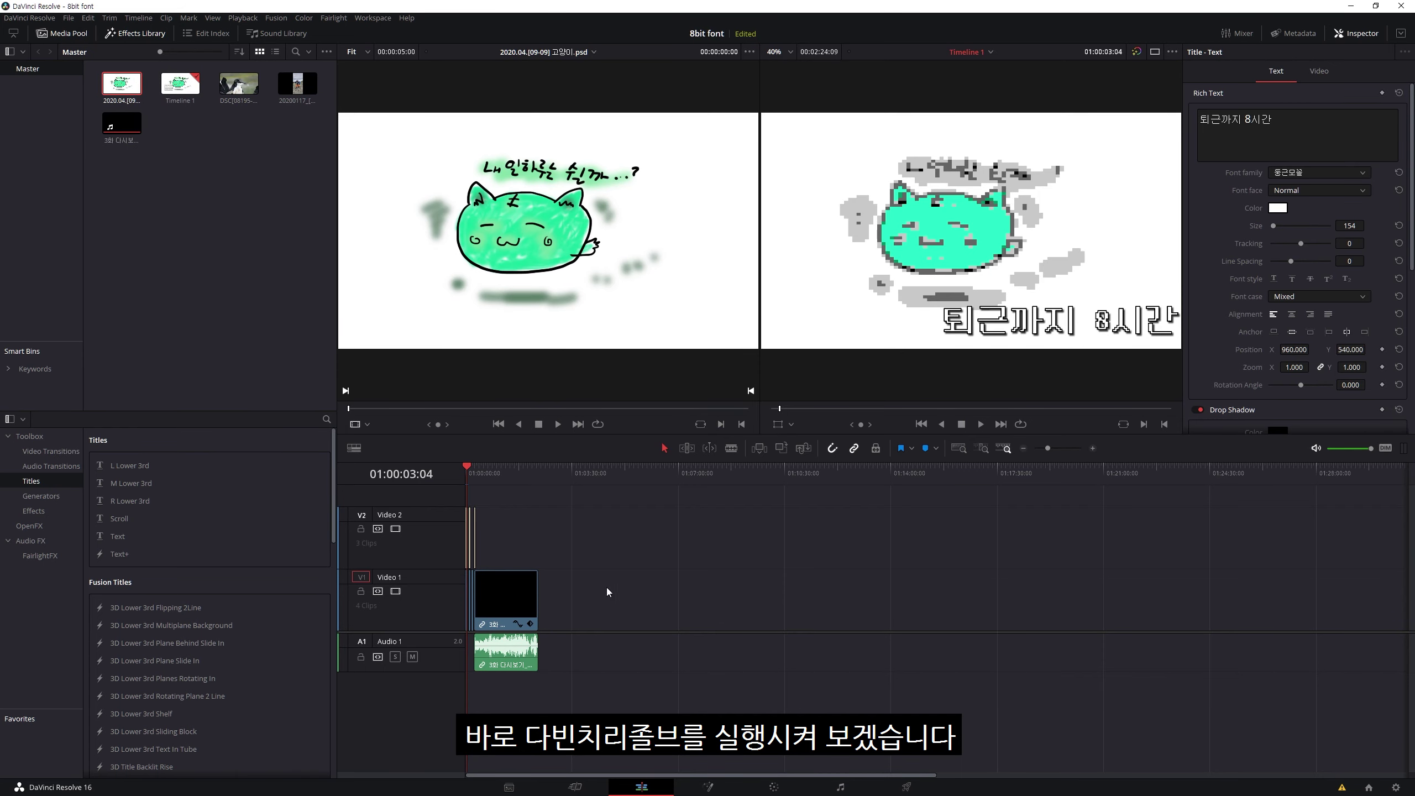
Step: Put the cat image on Video 1 at an empty playhead spot, with a Text title on Video 2
{"action": "left_click", "coordinate": [610, 481]}
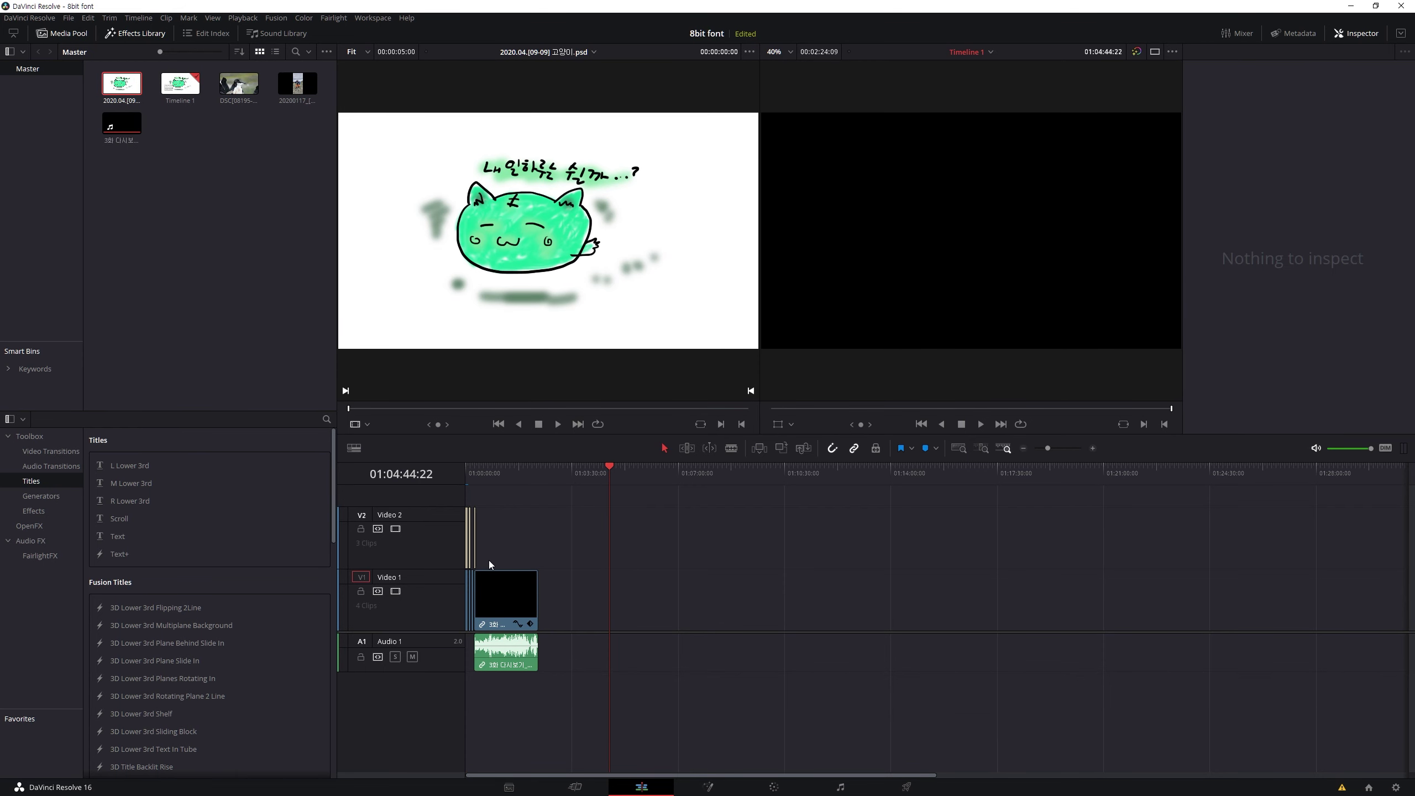
{"action": "left_click", "coordinate": [111, 537]}
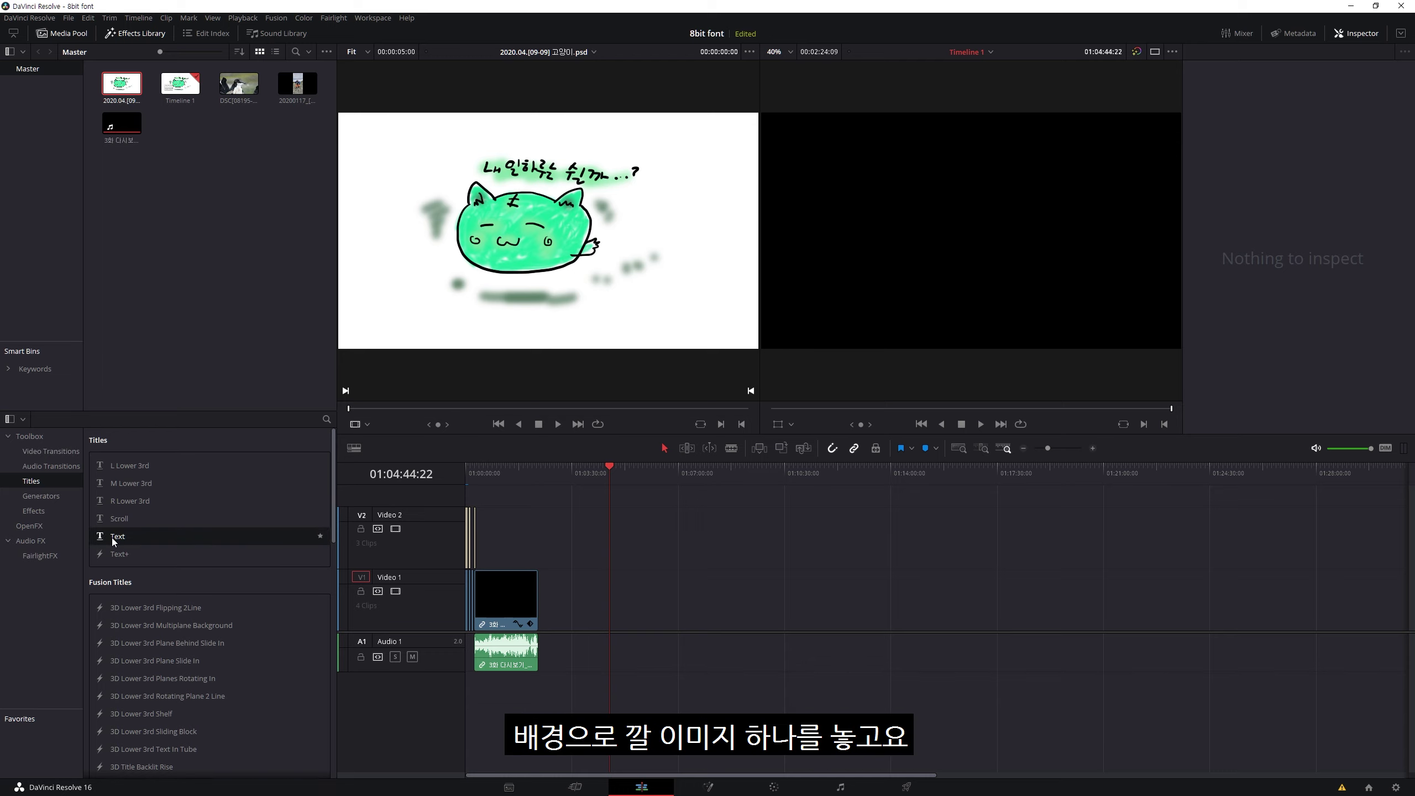
{"action": "left_click_drag", "start_coordinate": [210, 525], "coordinate": [117, 500]}
{"action": "left_click_drag", "start_coordinate": [139, 101], "coordinate": [612, 596]}
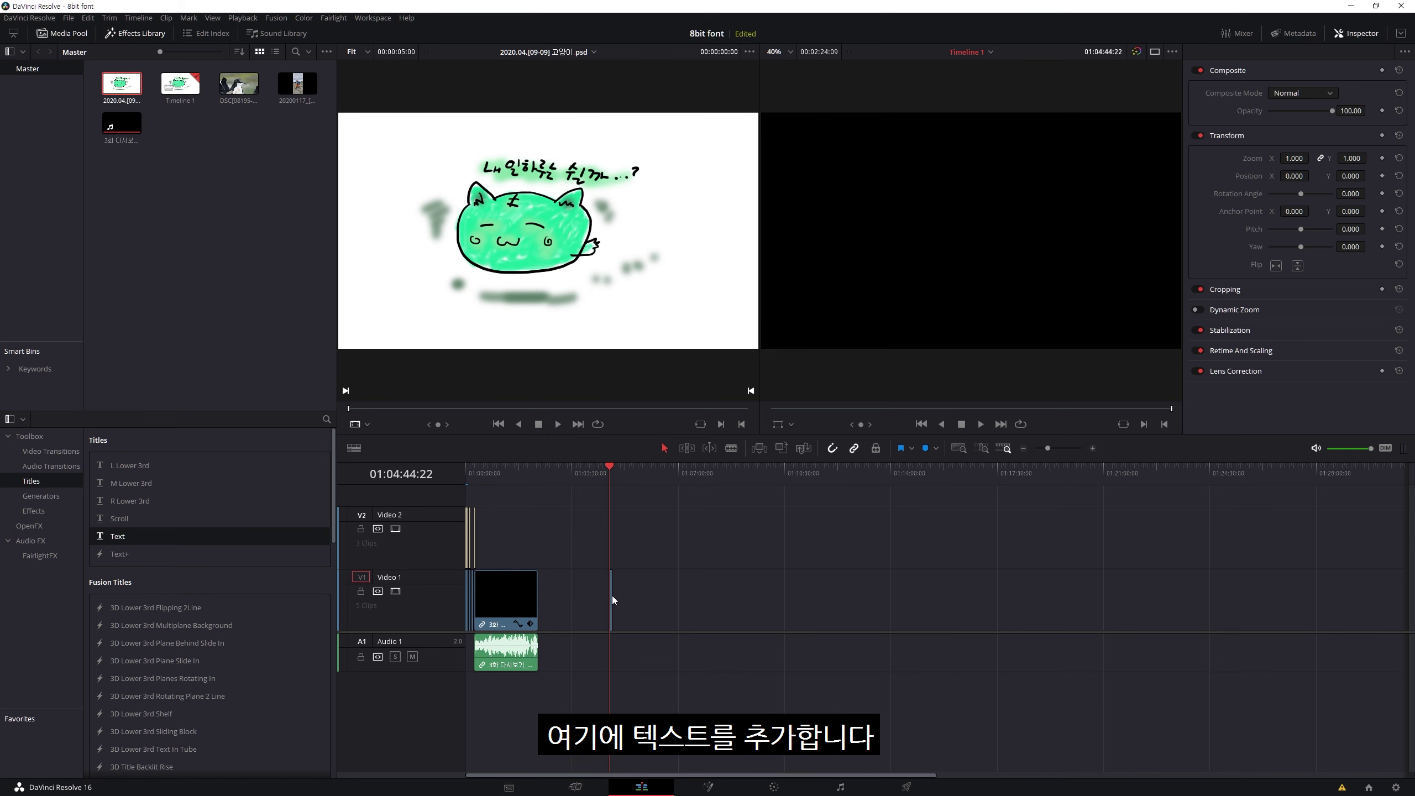
{"action": "left_click_drag", "start_coordinate": [148, 538], "coordinate": [685, 573]}
{"action": "scroll", "coordinate": [872, 597], "scroll_direction": "up", "scroll_amount": 5}
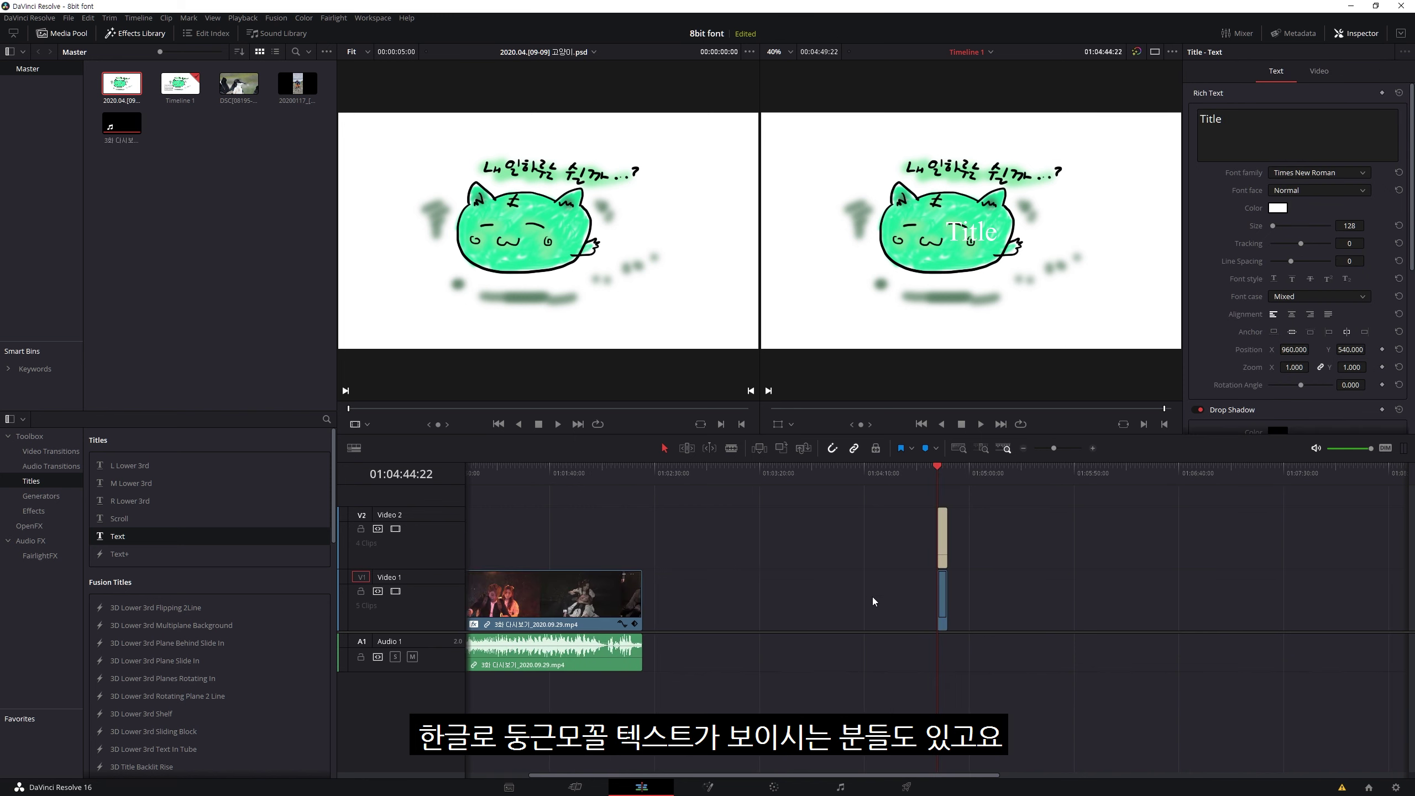
Step: Browse the Text title's font families without changing its font
{"action": "left_click", "coordinate": [953, 535]}
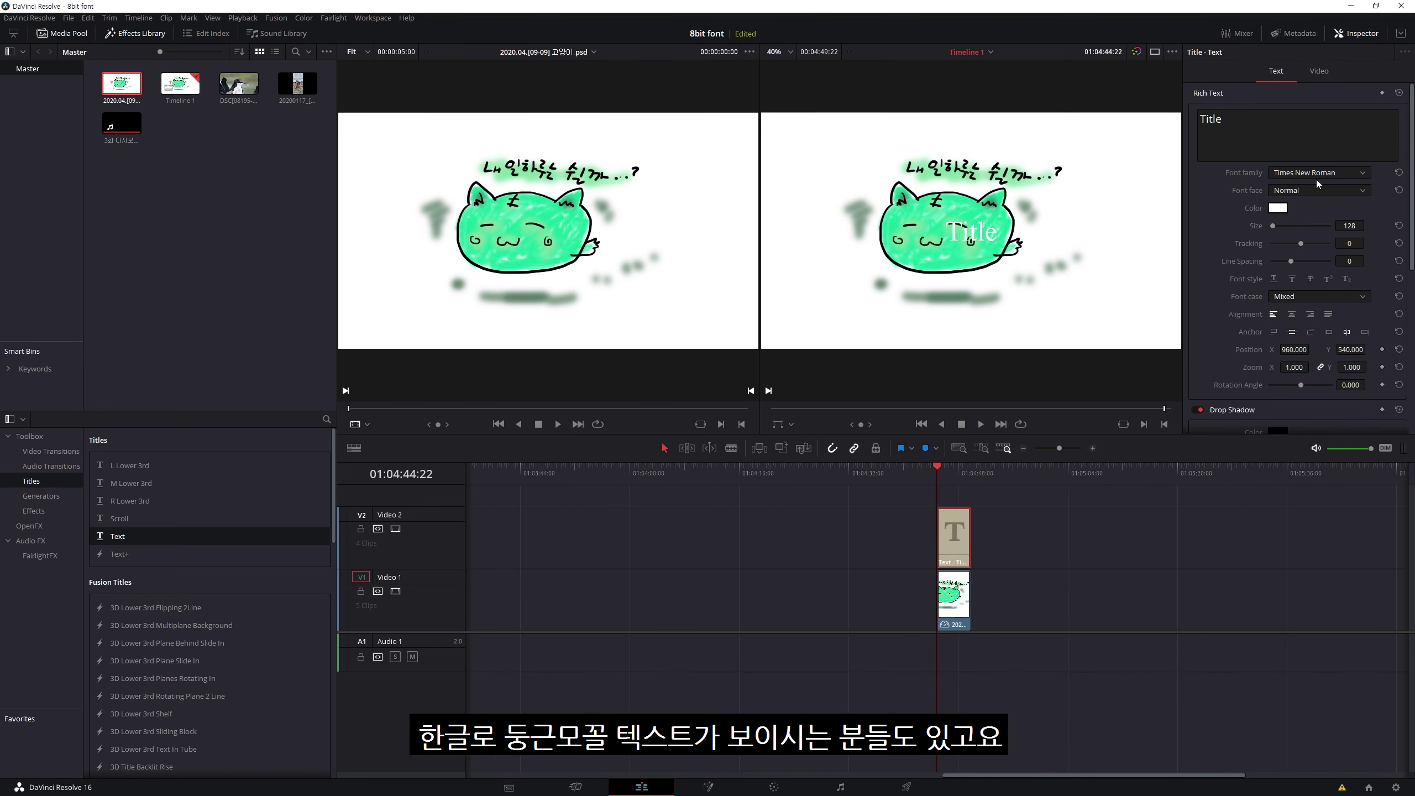
{"action": "left_click", "coordinate": [1318, 172]}
{"action": "scroll", "coordinate": [1319, 378], "scroll_direction": "down", "scroll_amount": 5}
{"action": "scroll", "coordinate": [1318, 379], "scroll_direction": "down", "scroll_amount": 5}
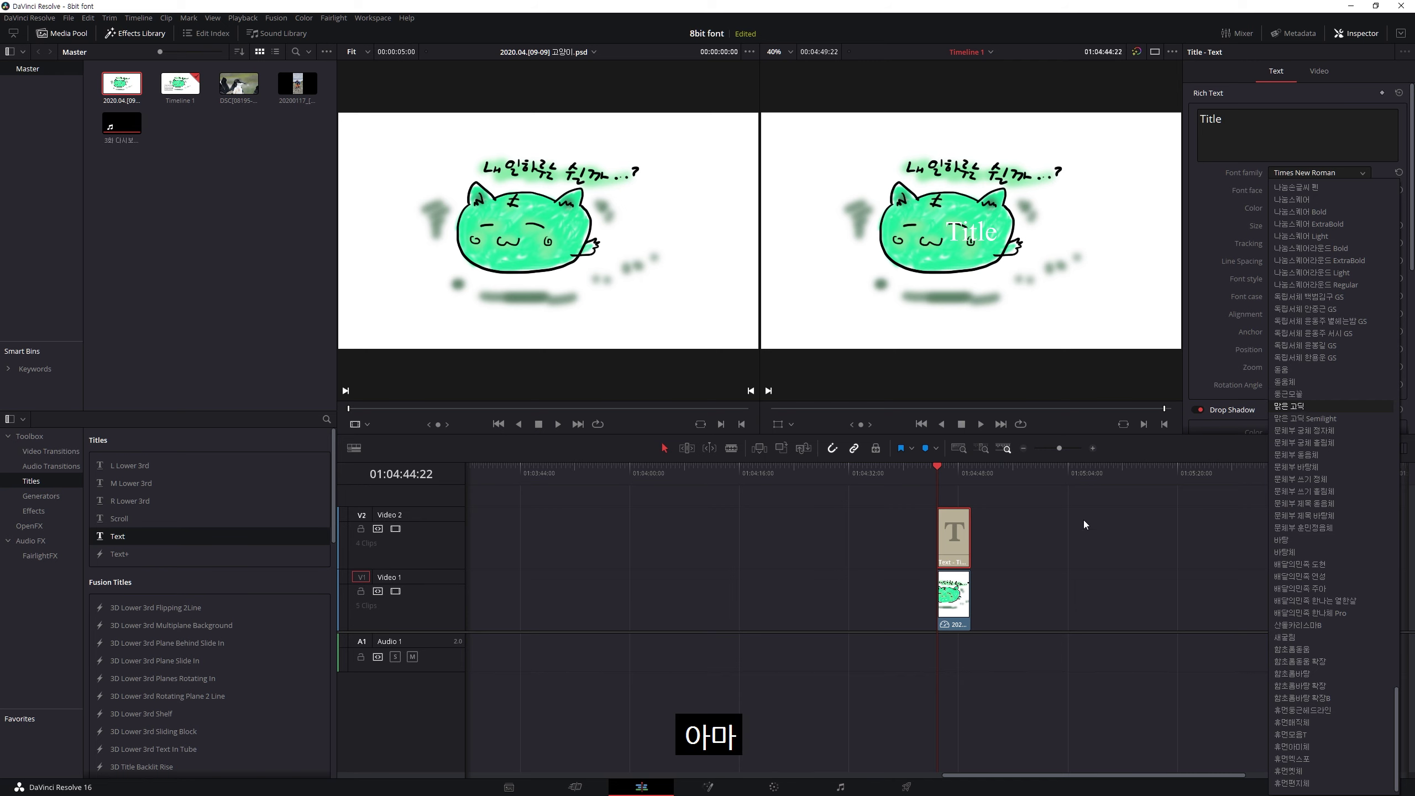
{"action": "left_click", "coordinate": [119, 553]}
Step: Add a Text+ title on Video 2, check its font list, then undo it
{"action": "left_click_drag", "start_coordinate": [119, 553], "coordinate": [1056, 524]}
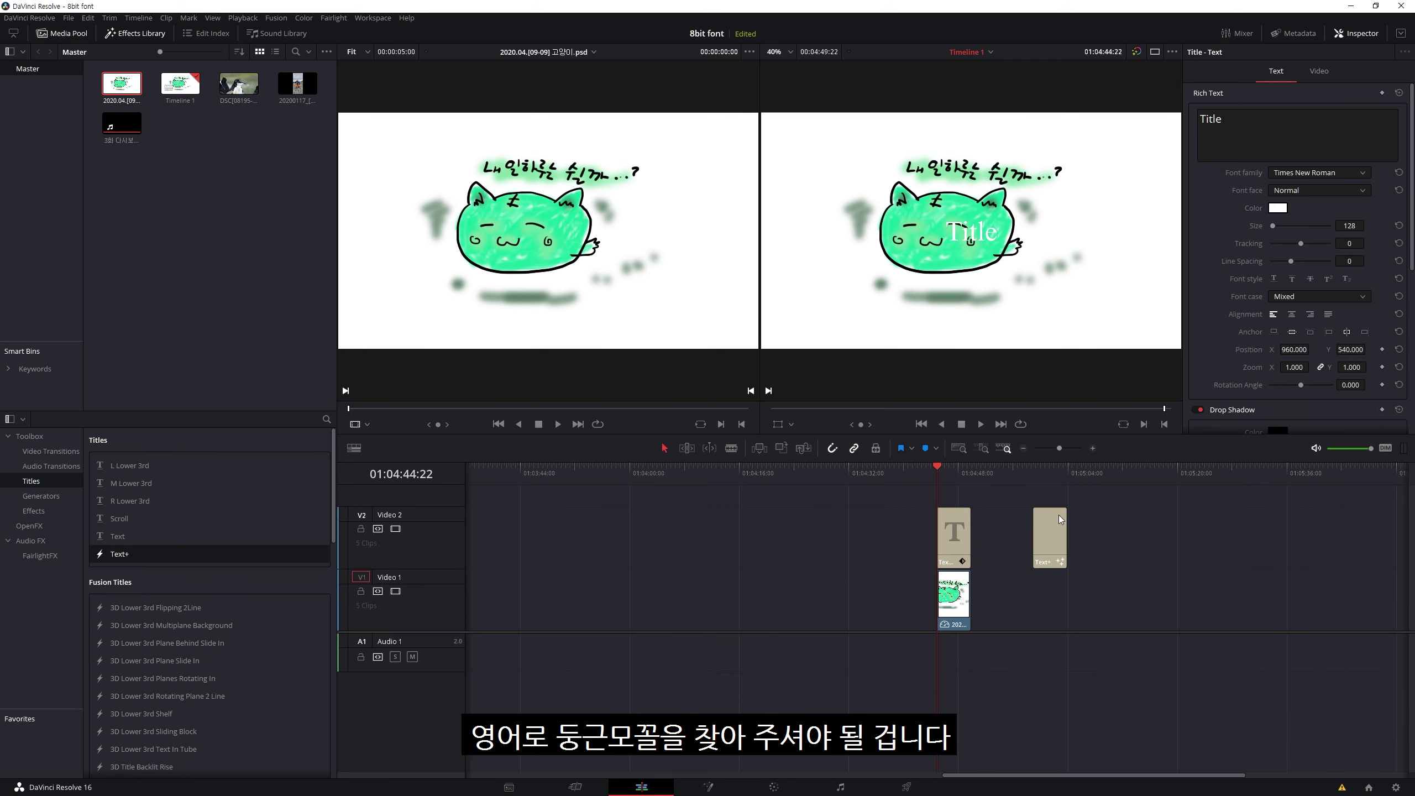
{"action": "left_click", "coordinate": [1058, 526]}
{"action": "left_click", "coordinate": [1317, 236]}
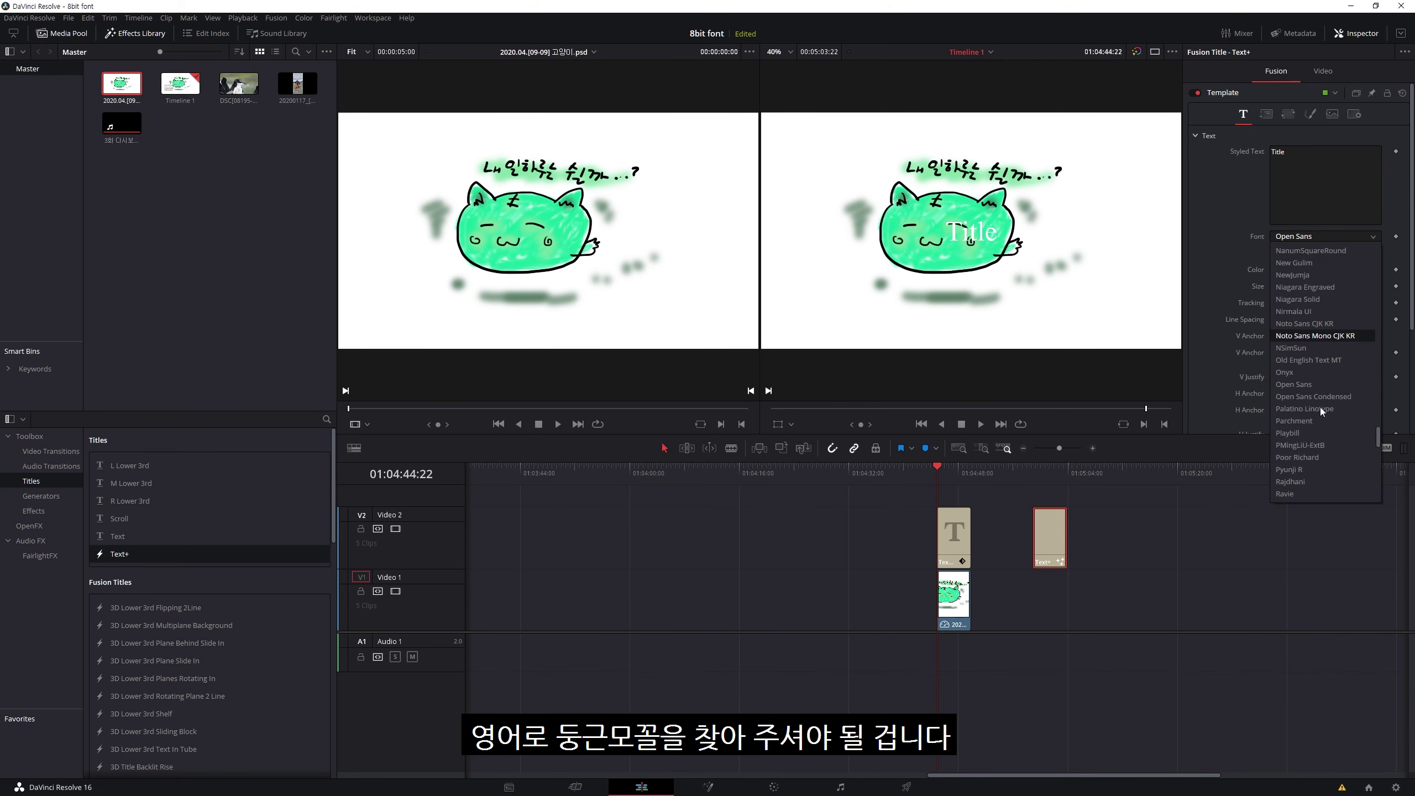
{"action": "key", "text": "ctrl+z"}
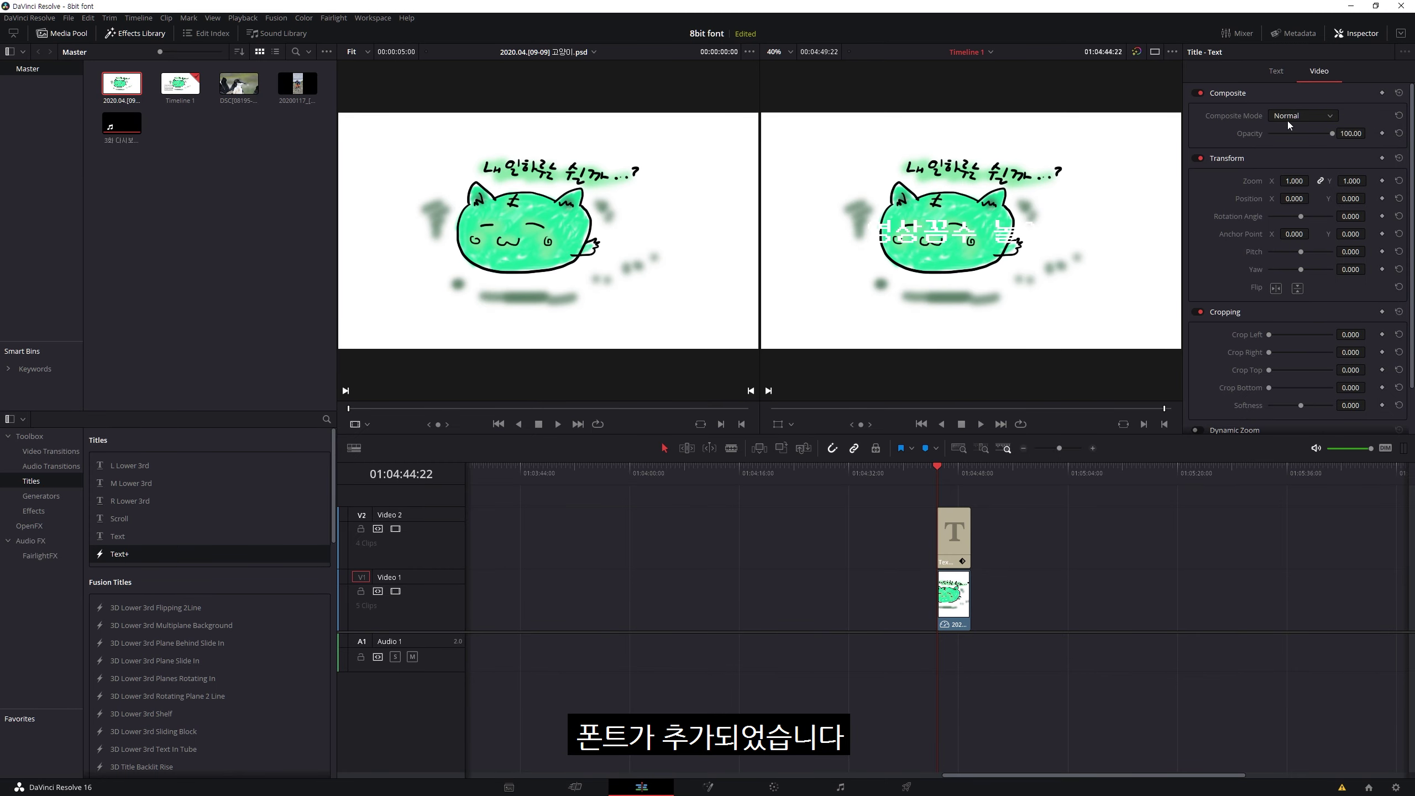
Step: Move the title to 352, -294 with a size-3 black stroke and shadow offset 19, -14
{"action": "left_click_drag", "start_coordinate": [1287, 200], "coordinate": [1369, 199]}
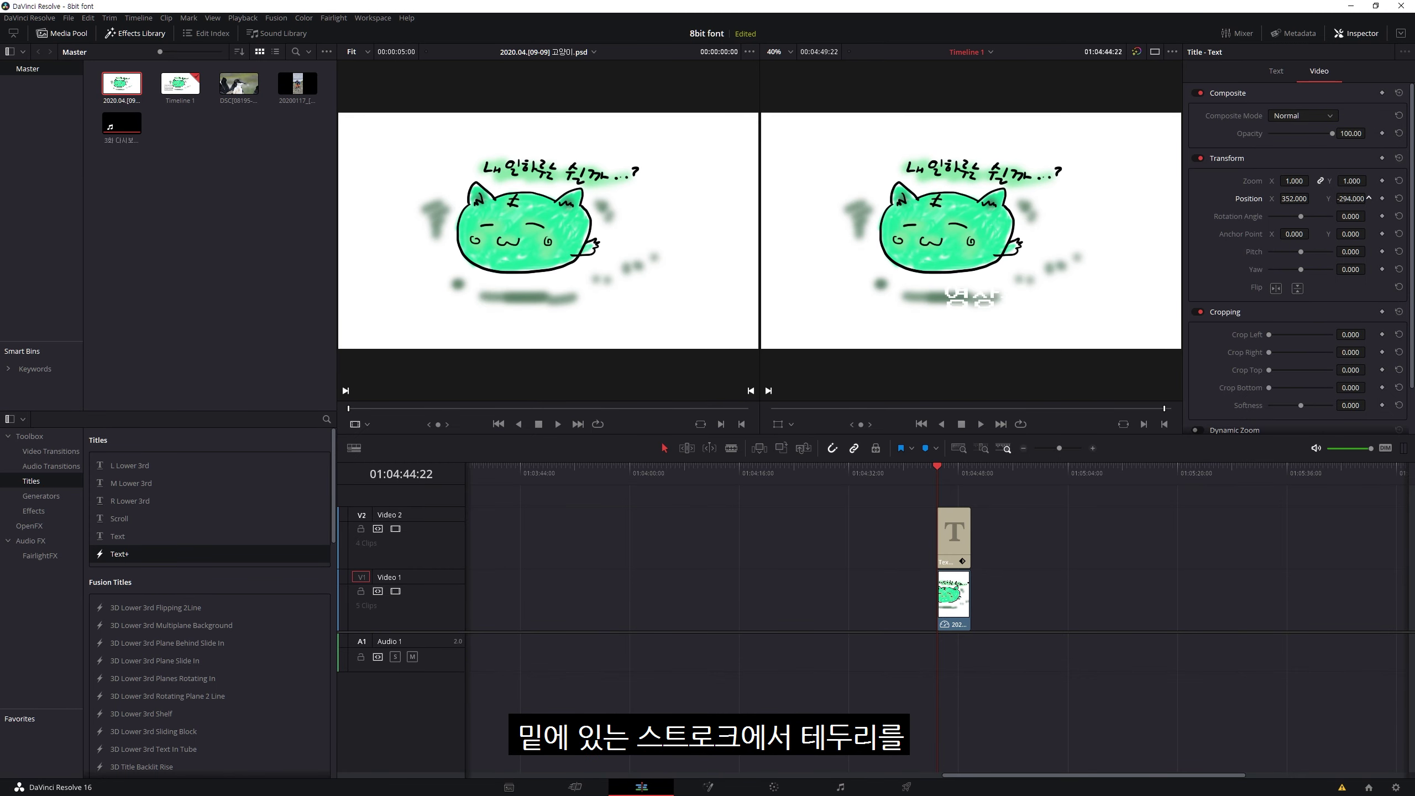
{"action": "left_click", "coordinate": [1274, 72]}
{"action": "scroll", "coordinate": [1176, 332], "scroll_direction": "down", "scroll_amount": 1}
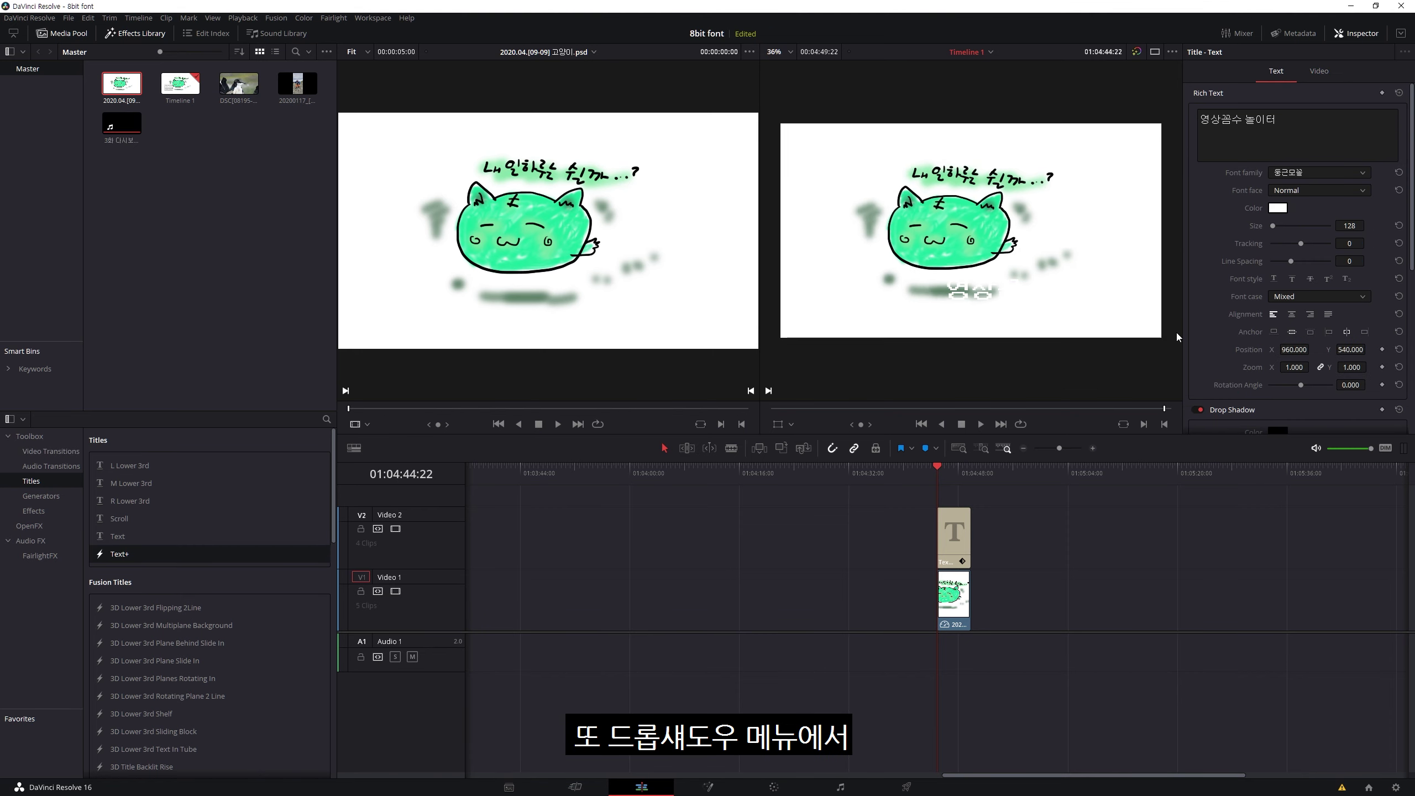
{"action": "scroll", "coordinate": [1226, 319], "scroll_direction": "down", "scroll_amount": 5}
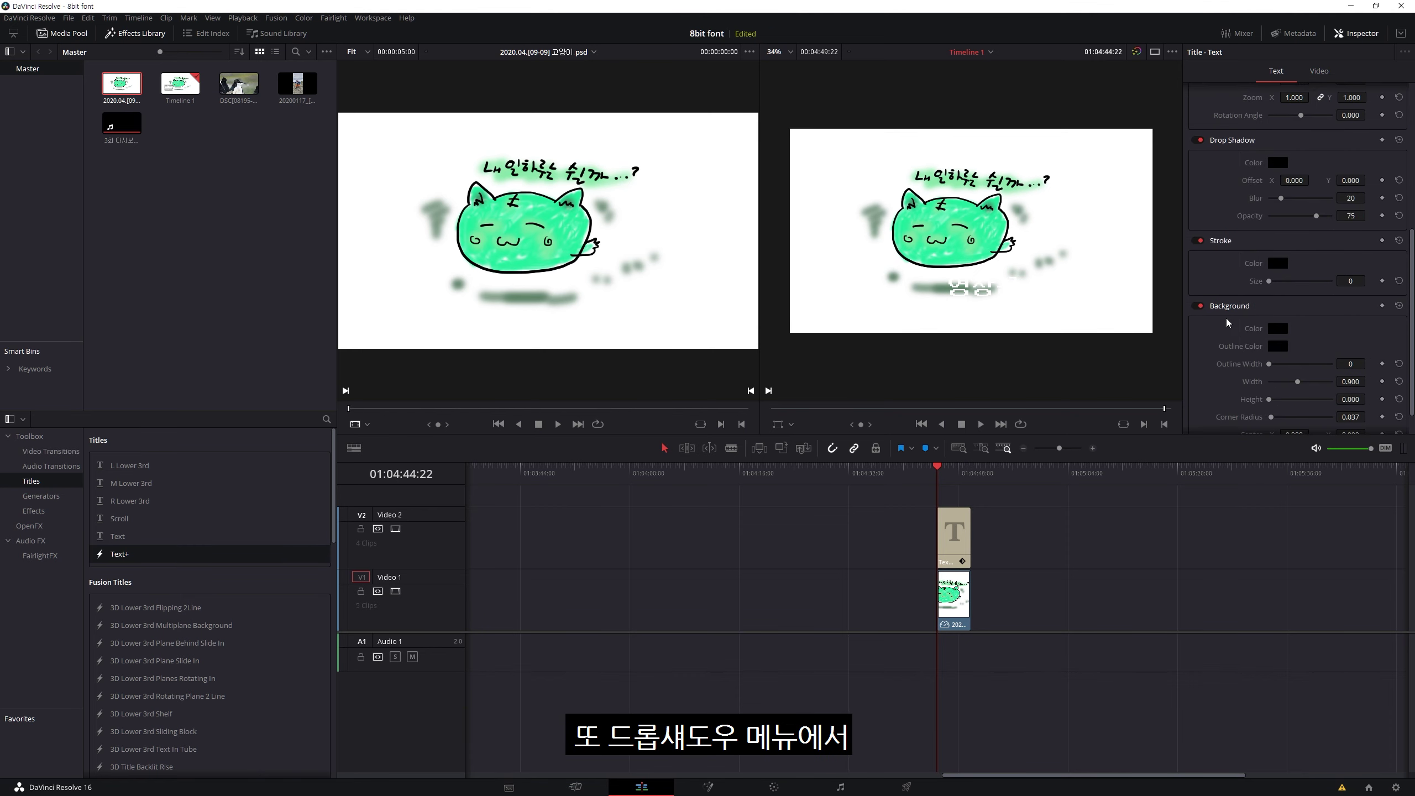
{"action": "left_click_drag", "start_coordinate": [1269, 281], "coordinate": [1286, 281]}
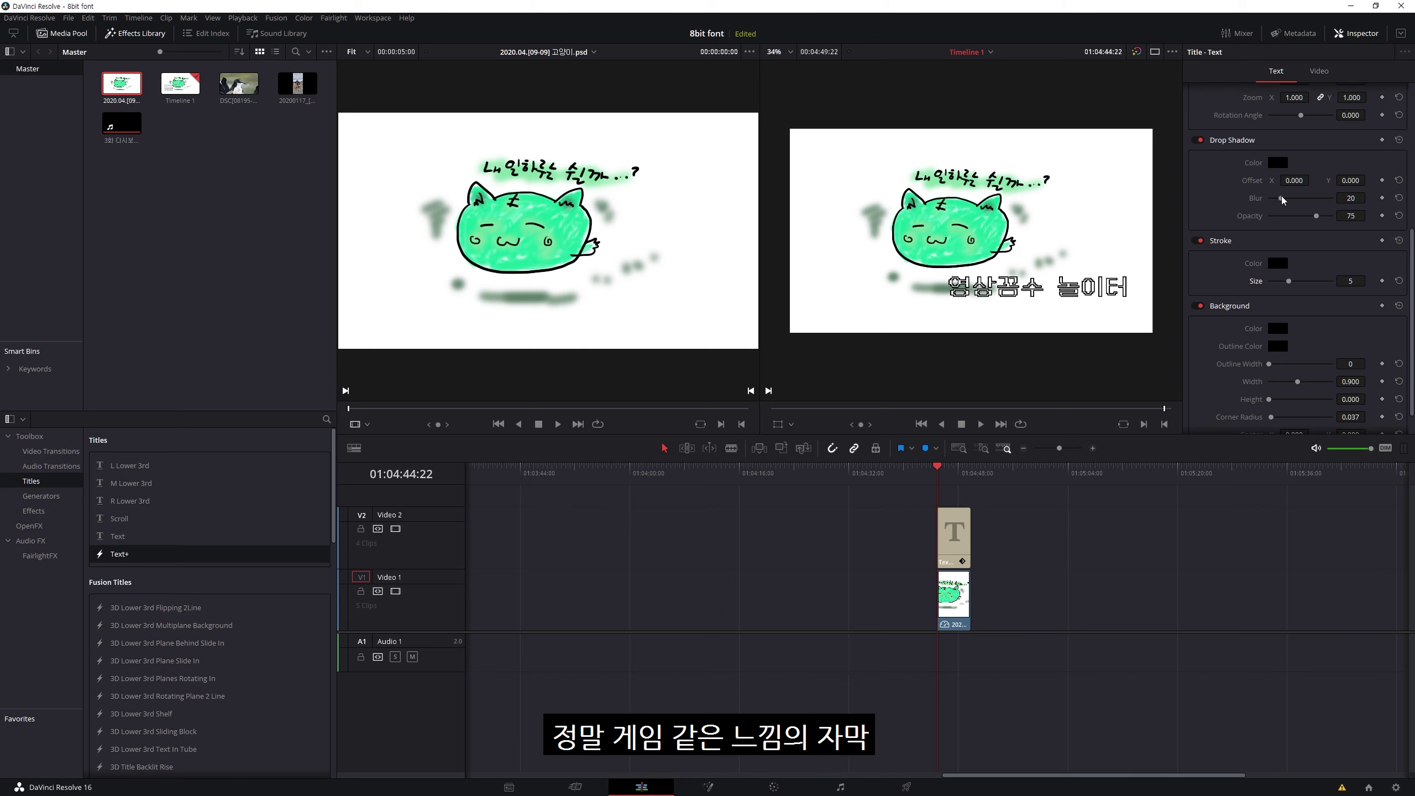
{"action": "mouse_move", "coordinate": [1292, 180]}
{"action": "left_mouse_down"}
{"action": "mouse_move", "coordinate": [1323, 185]}
{"action": "mouse_move", "coordinate": [1117, 329]}
{"action": "left_mouse_up"}
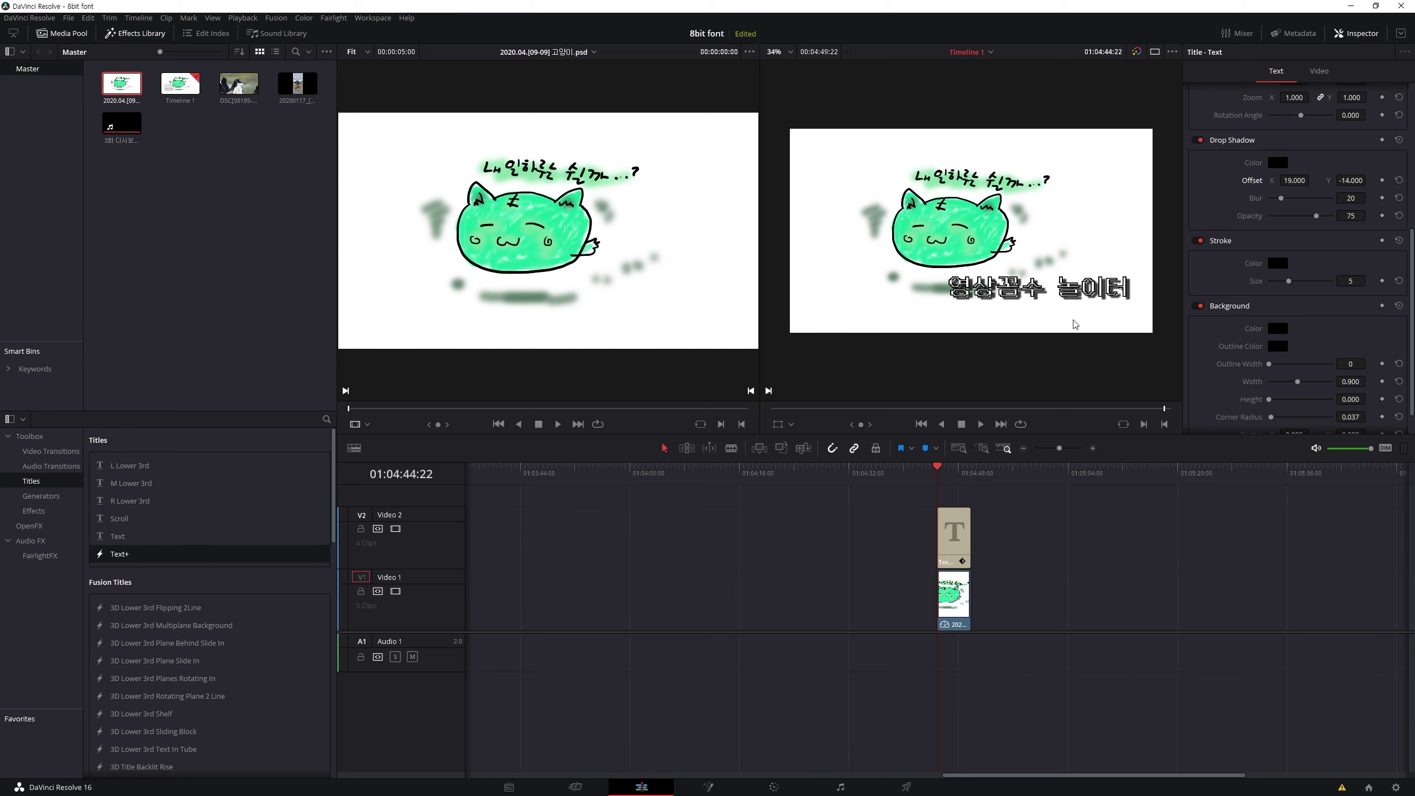
{"action": "left_click_drag", "start_coordinate": [1284, 280], "coordinate": [1281, 280]}
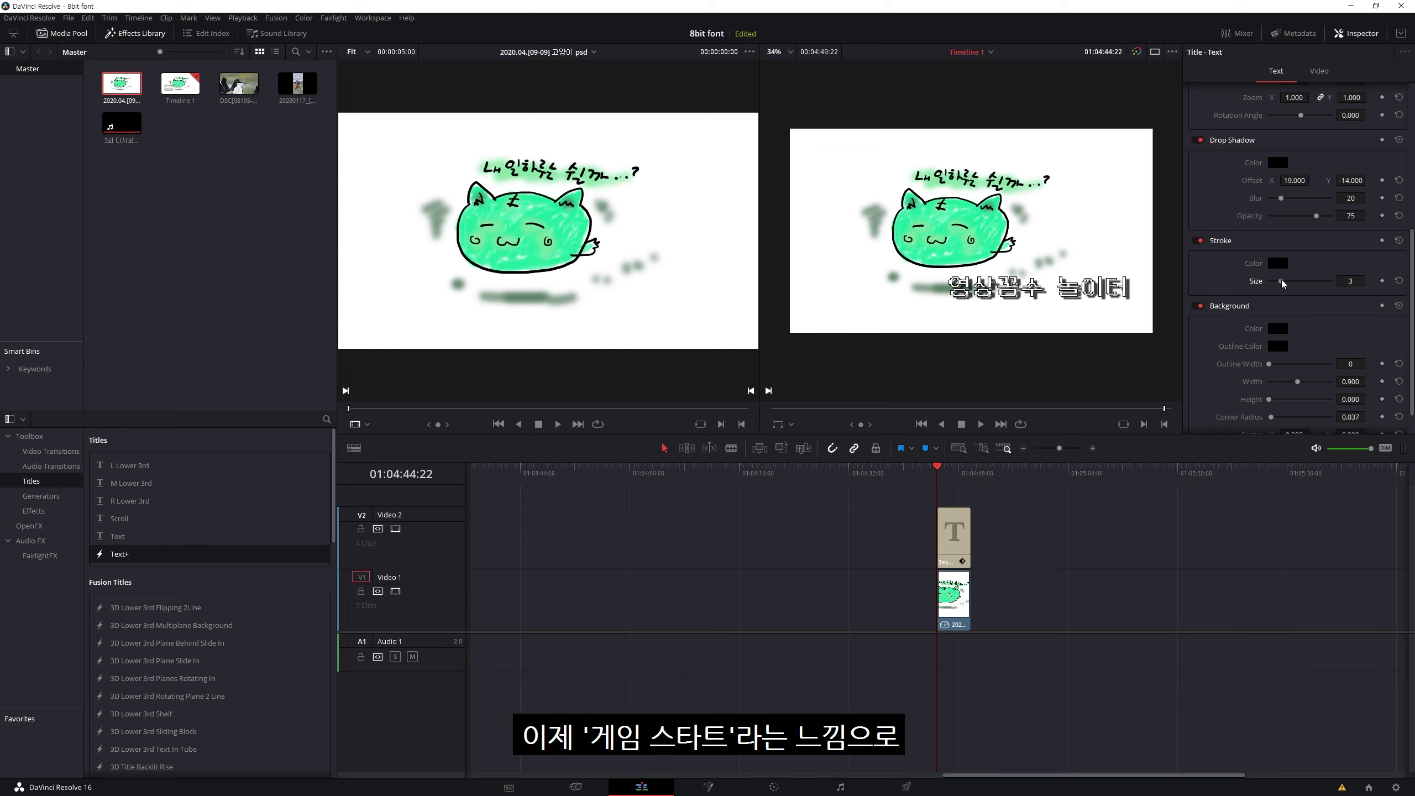
{"action": "scroll", "coordinate": [1231, 288], "scroll_direction": "up", "scroll_amount": 5}
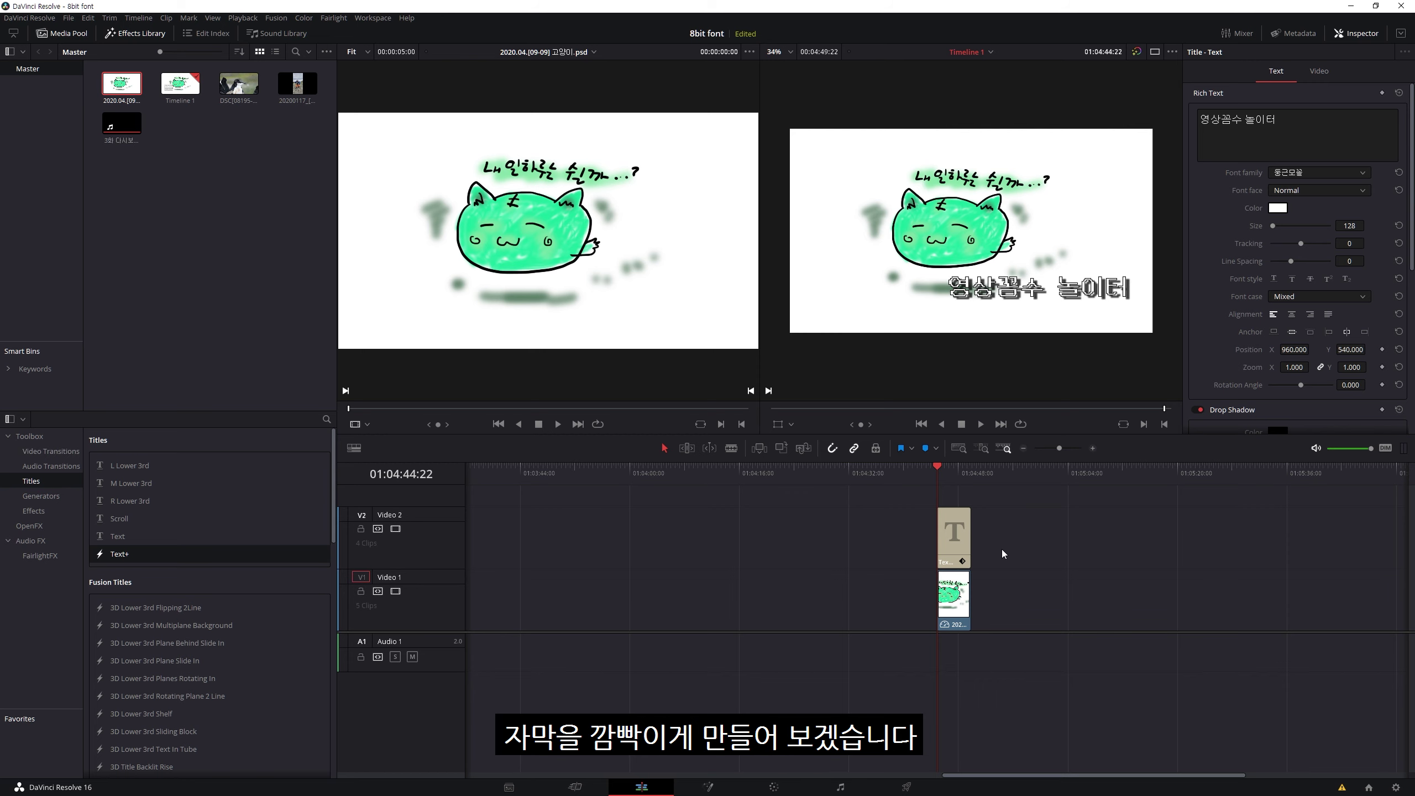
Step: Keyframe the title's opacity at 100, then 0, then back to 100
{"action": "scroll", "coordinate": [1019, 544], "scroll_direction": "up", "scroll_amount": 3}
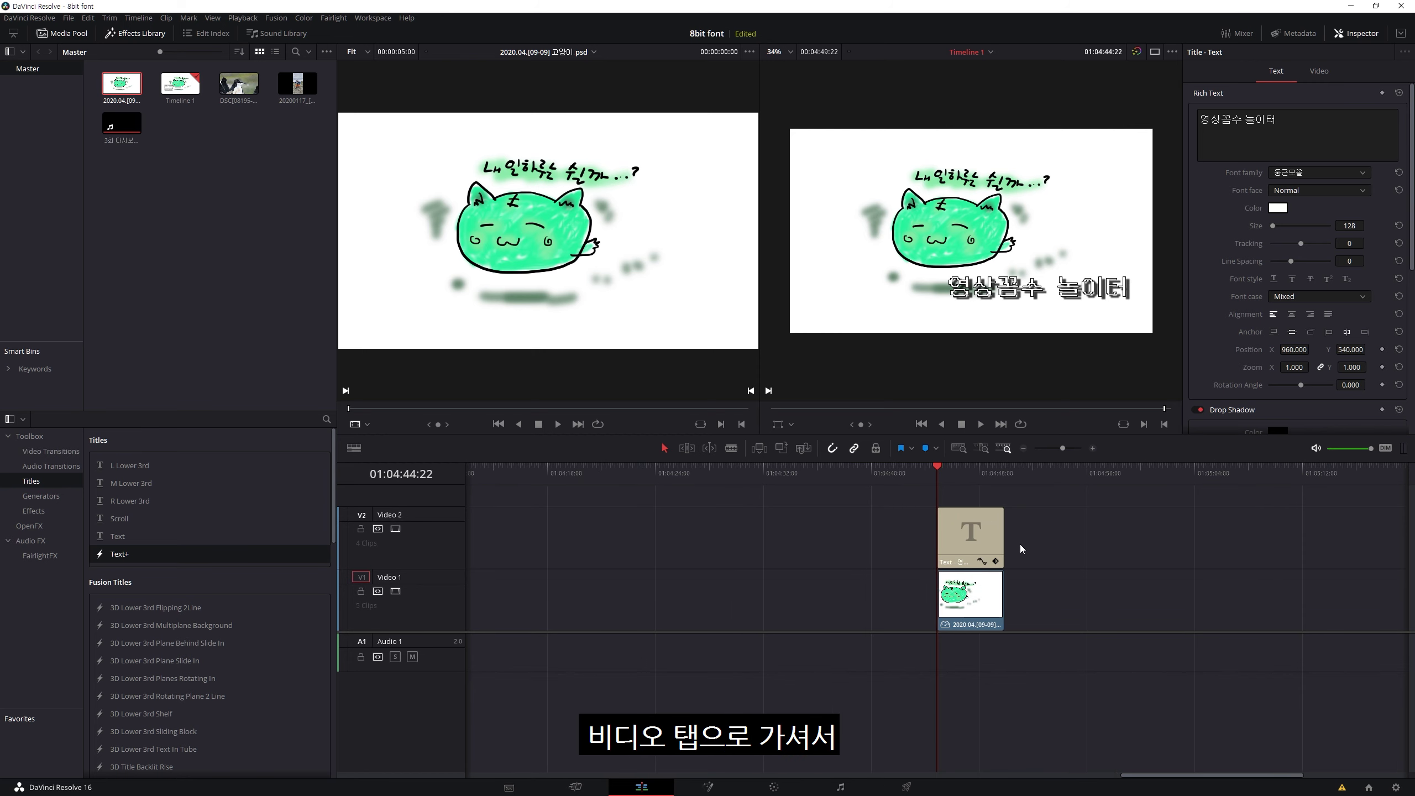
{"action": "left_click", "coordinate": [1317, 72]}
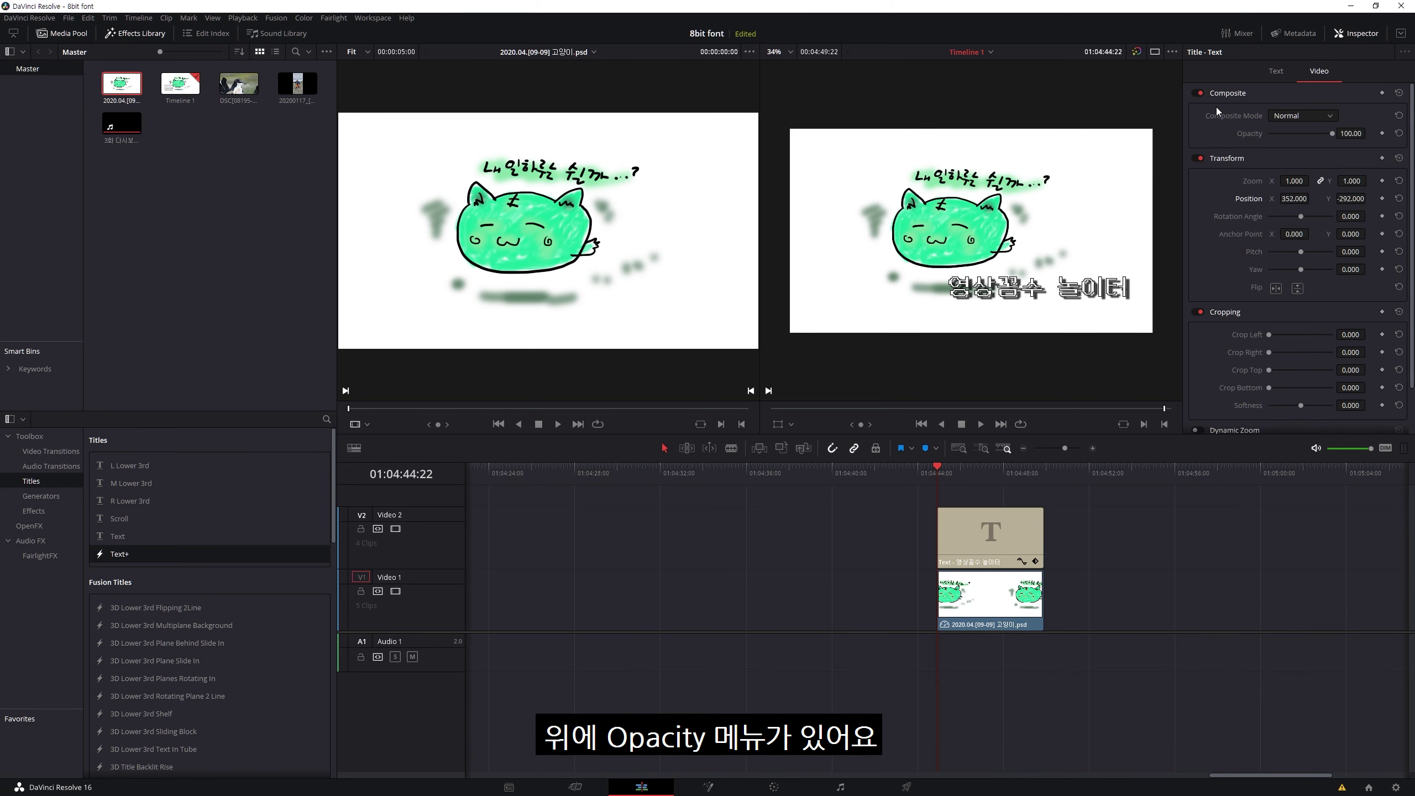
{"action": "left_click", "coordinate": [1382, 134]}
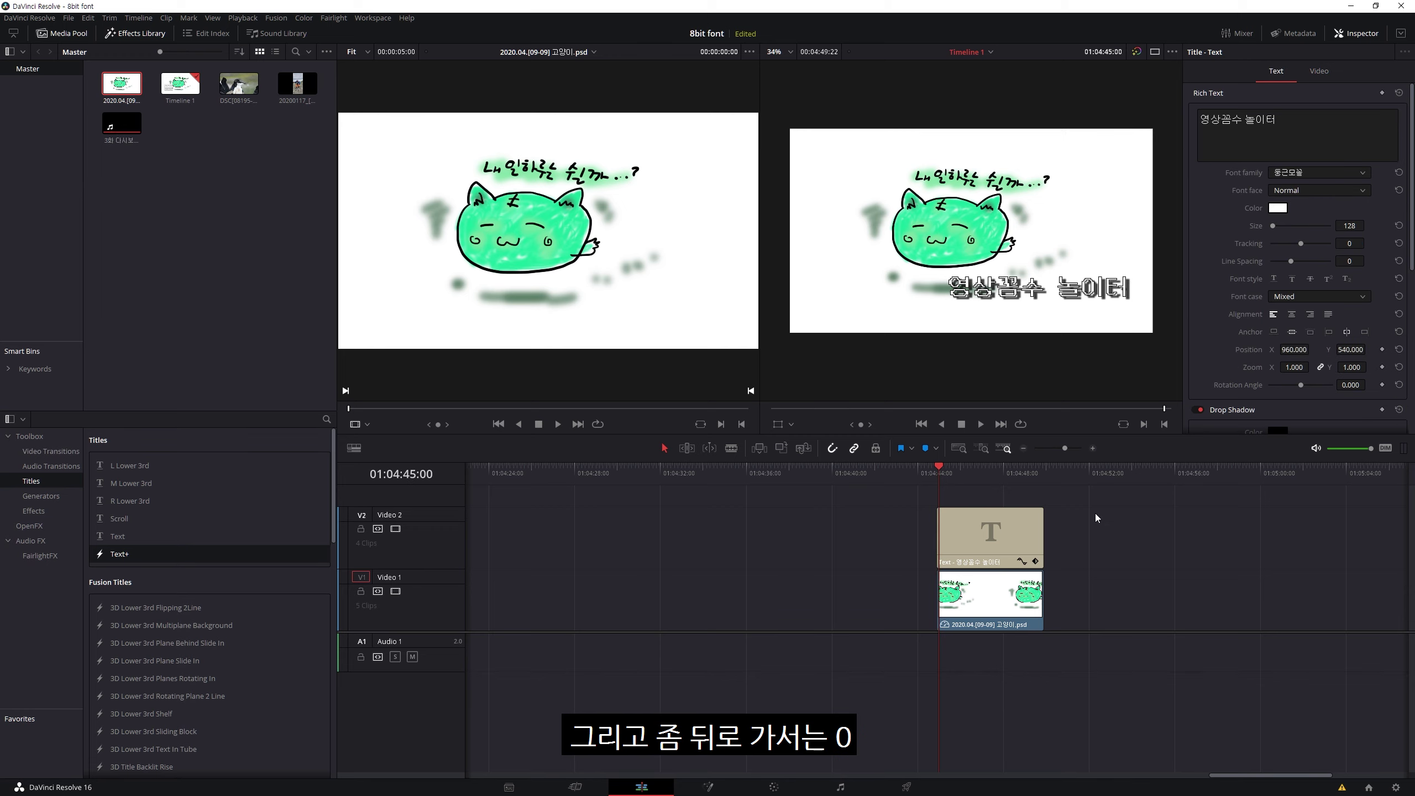
{"action": "left_click", "coordinate": [1317, 71]}
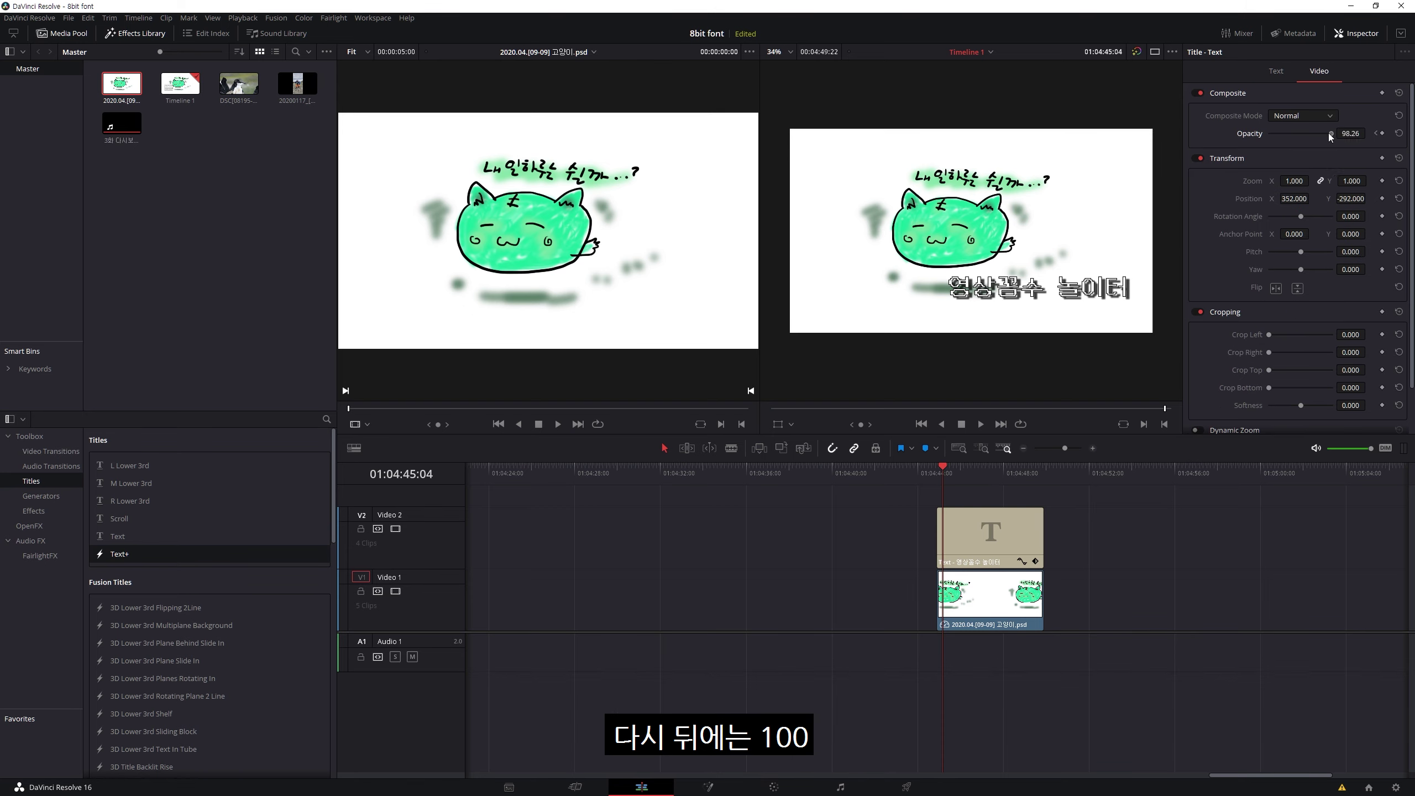
{"action": "left_click_drag", "start_coordinate": [1331, 132], "coordinate": [1249, 132]}
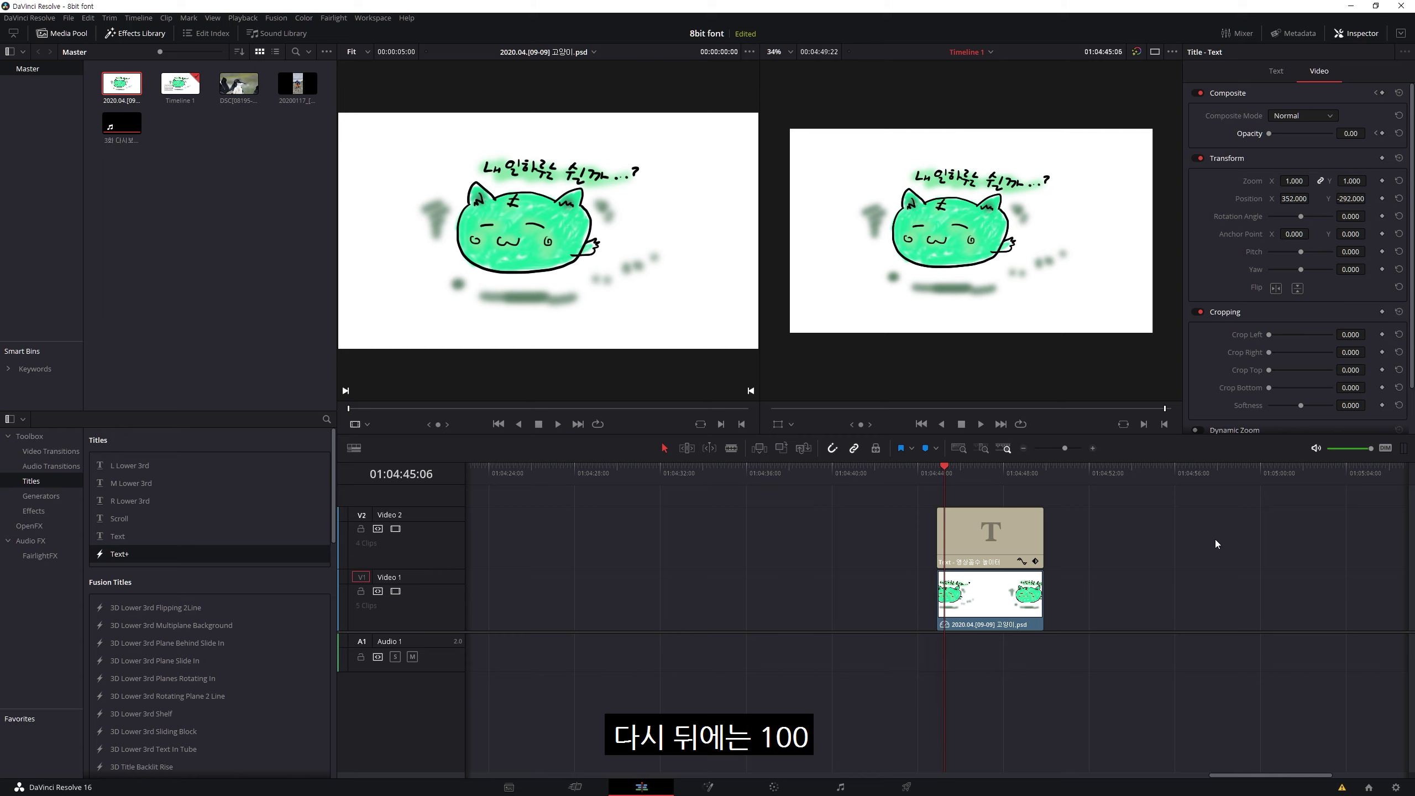
{"action": "left_click_drag", "start_coordinate": [1270, 133], "coordinate": [1366, 140]}
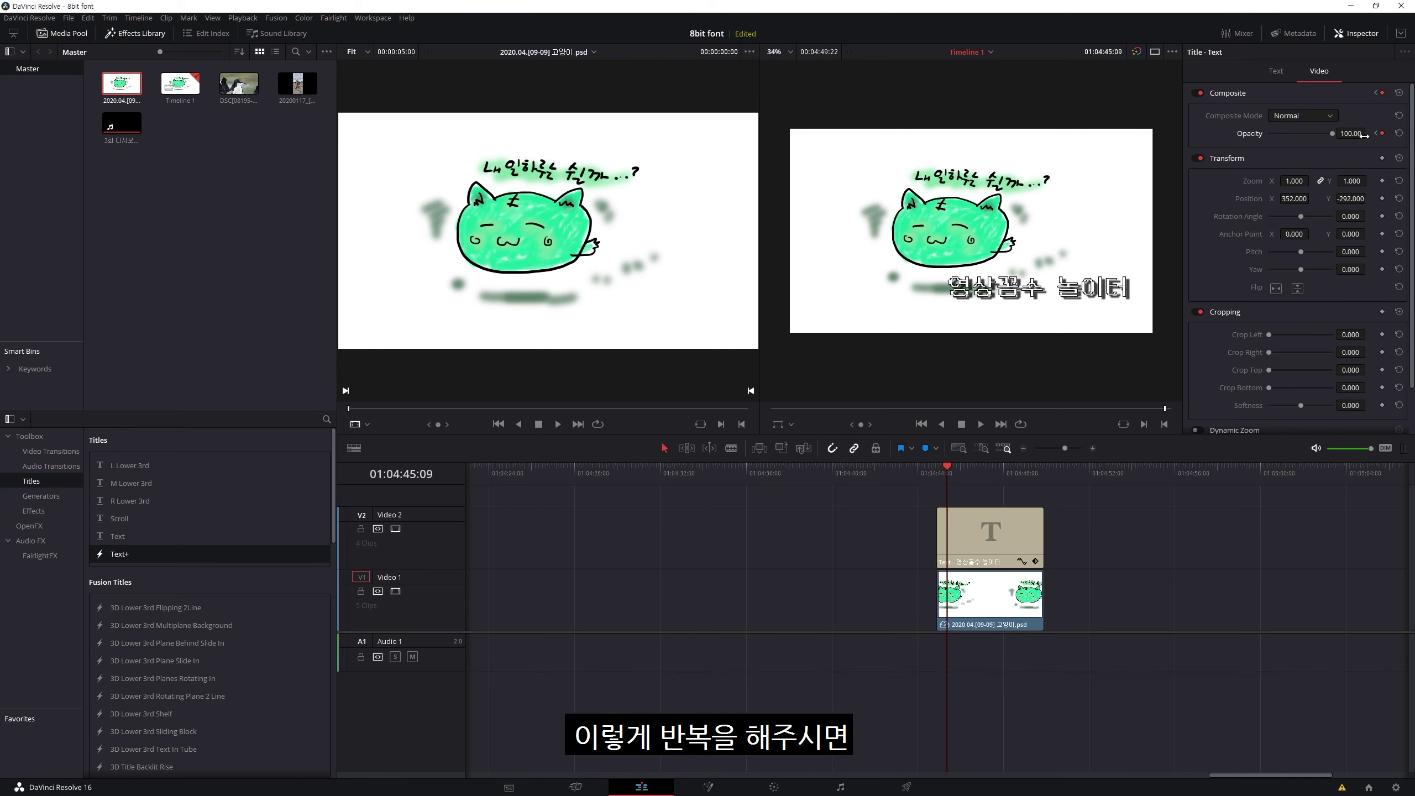
{"action": "key", "text": "Right"}
{"action": "key", "text": "Right"}
{"action": "key", "text": "Right"}
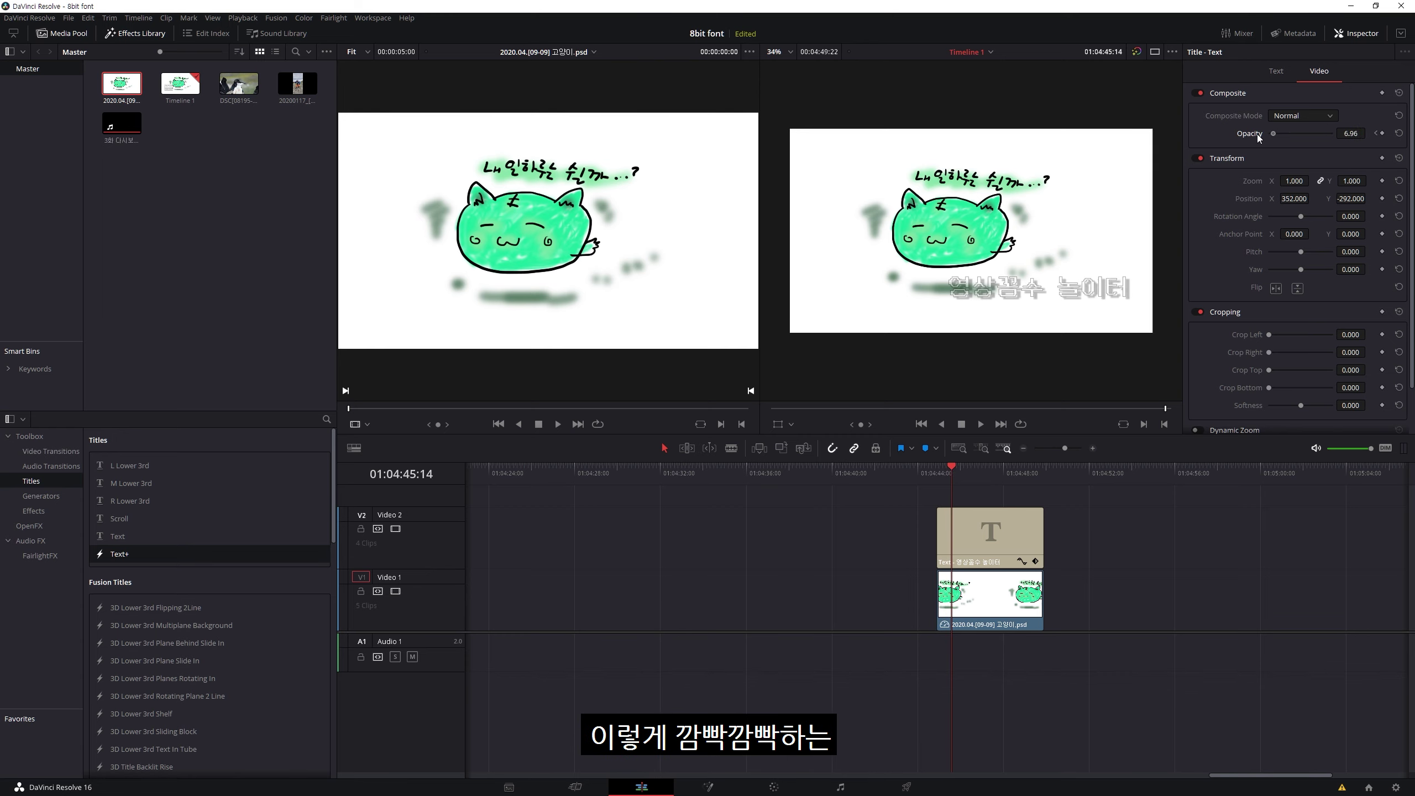
Step: Add another full-opacity keyframe and play from the title's start to preview the blinking
{"action": "left_click", "coordinate": [936, 475]}
{"action": "key", "text": "space"}
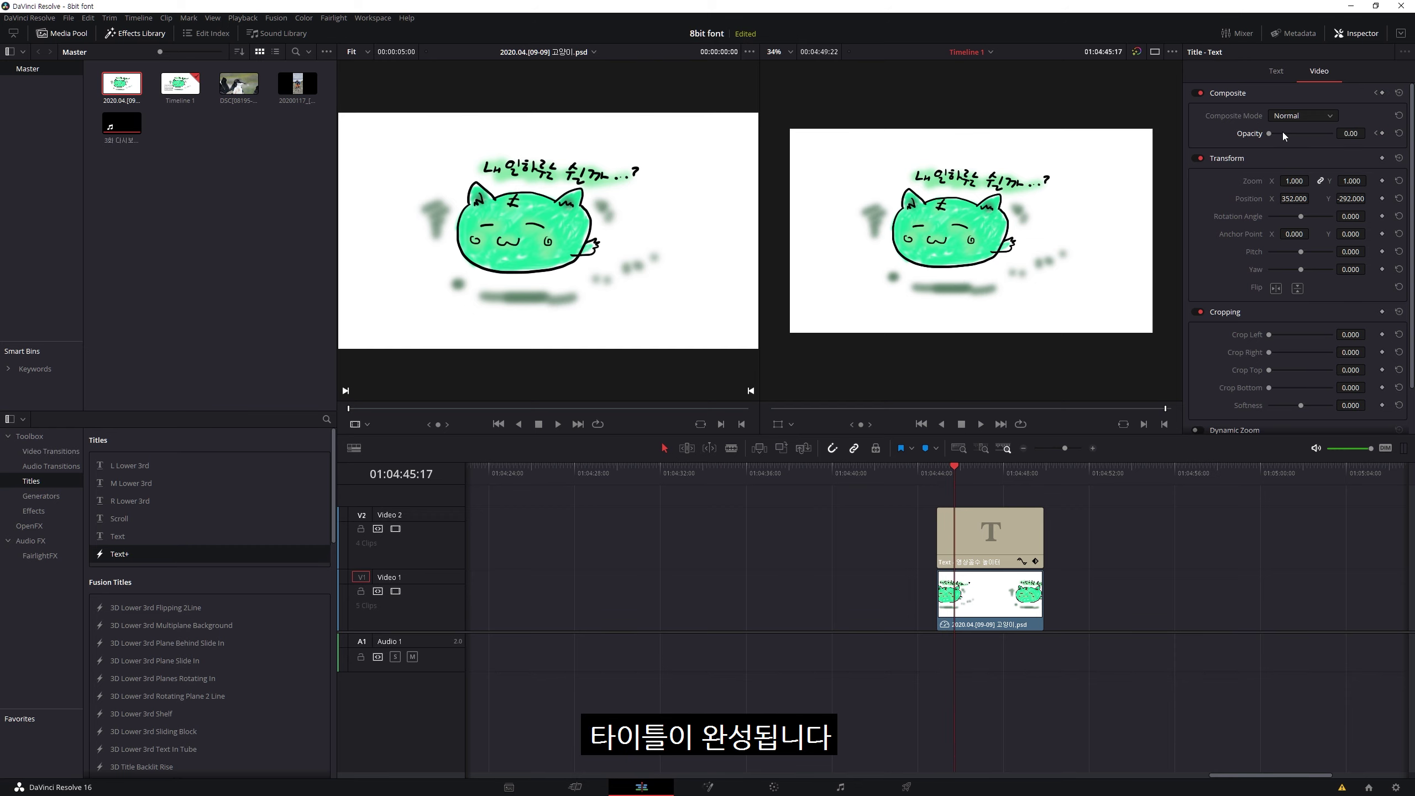
{"action": "left_click_drag", "start_coordinate": [1276, 134], "coordinate": [1337, 133]}
{"action": "left_click", "coordinate": [951, 473]}
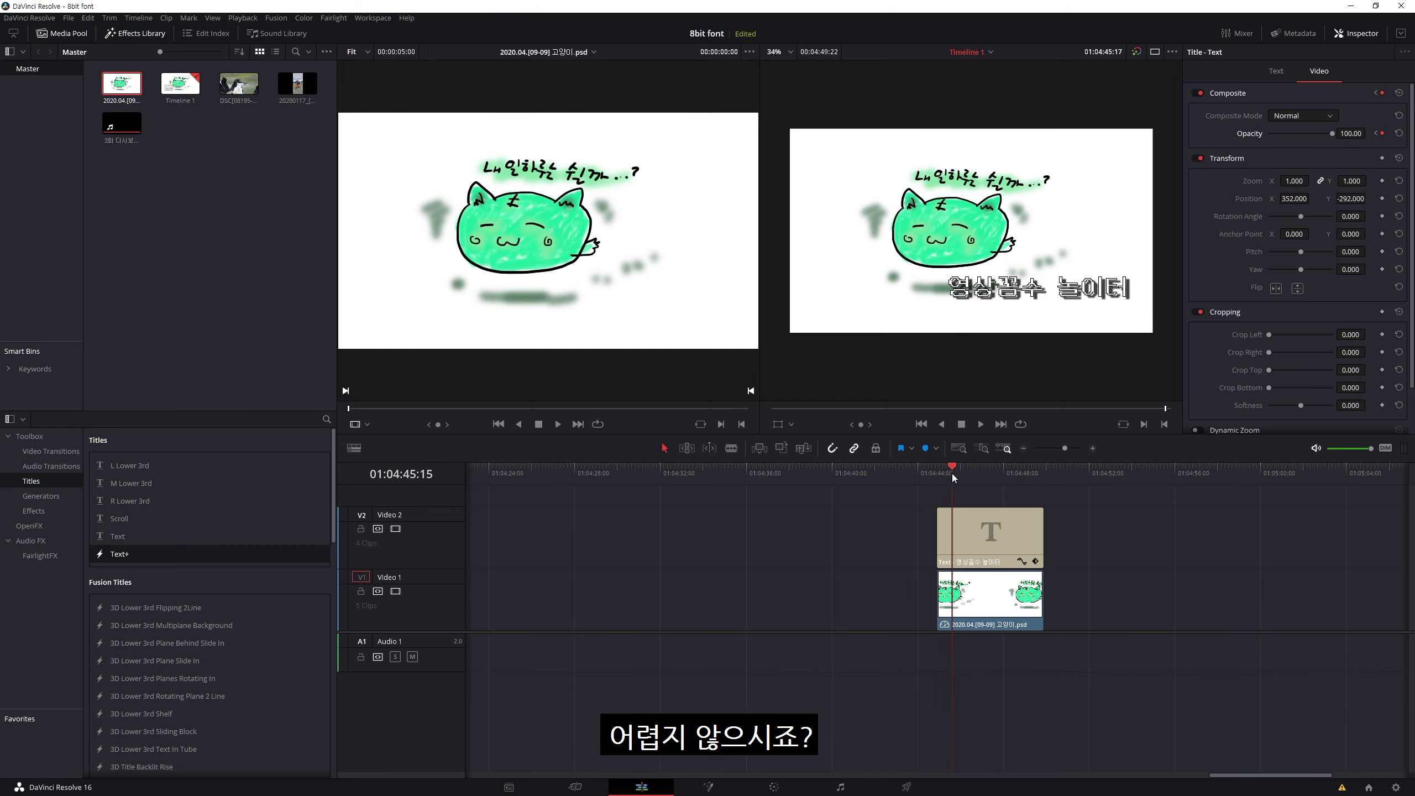
{"action": "left_click", "coordinate": [937, 472]}
{"action": "key", "text": "space"}
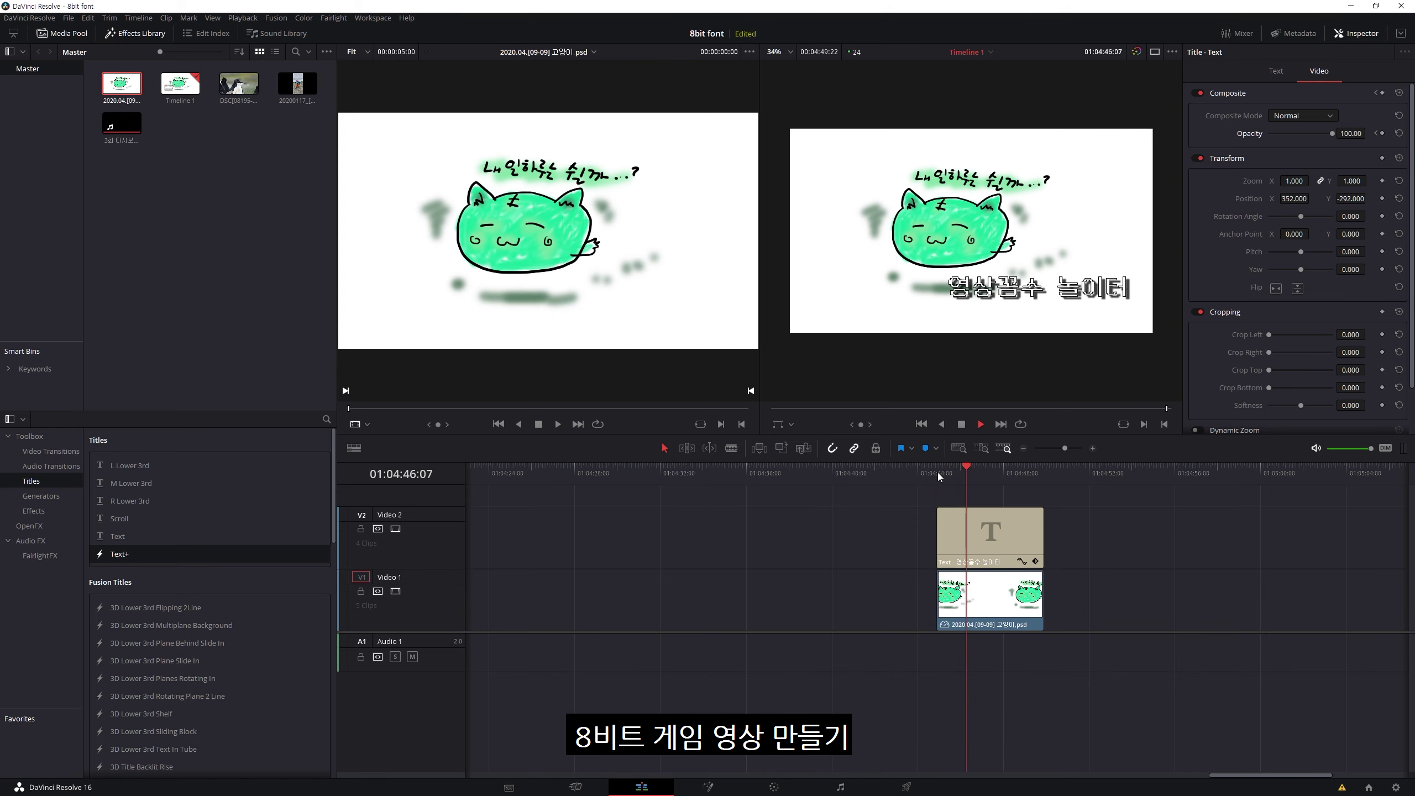
{"action": "left_click", "coordinate": [937, 472]}
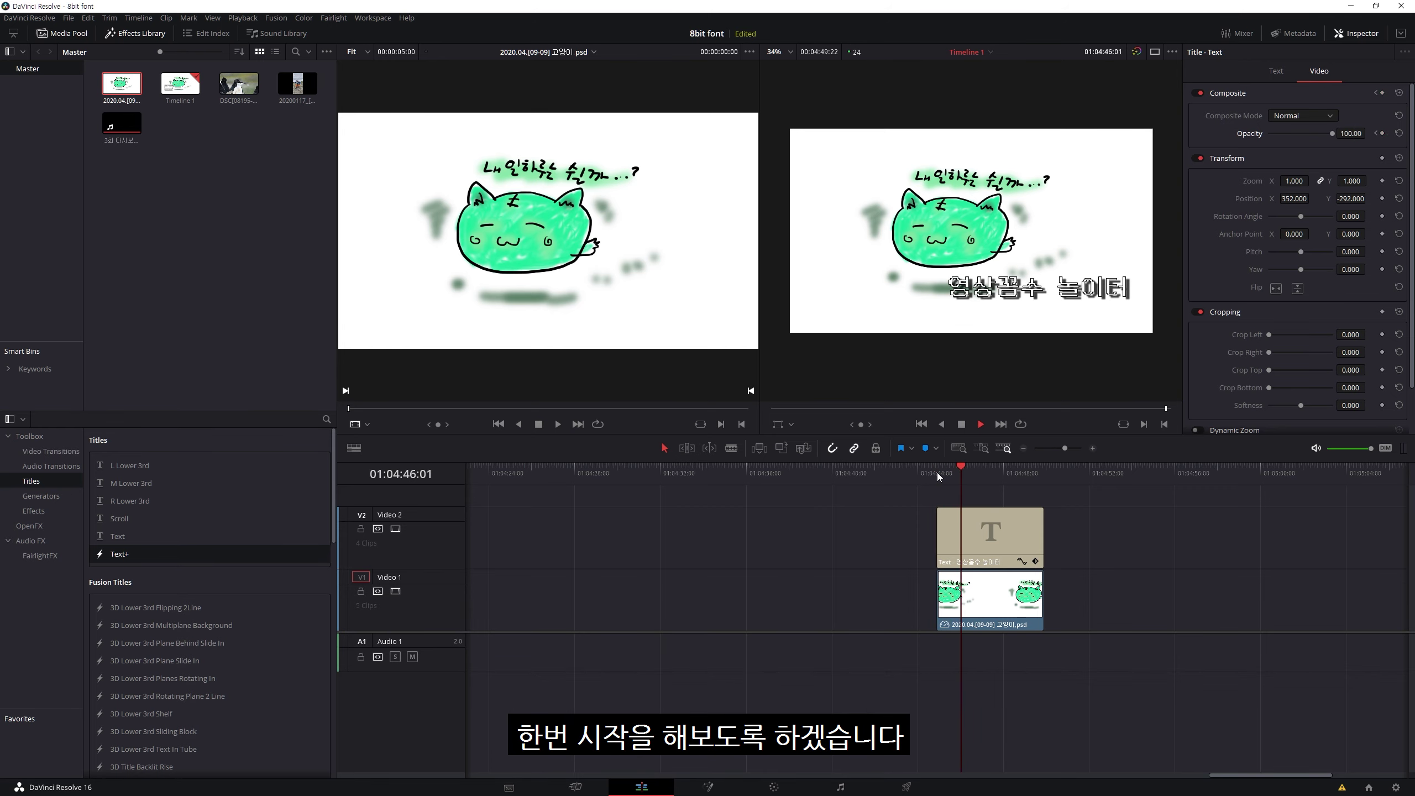
{"action": "left_click", "coordinate": [938, 472]}
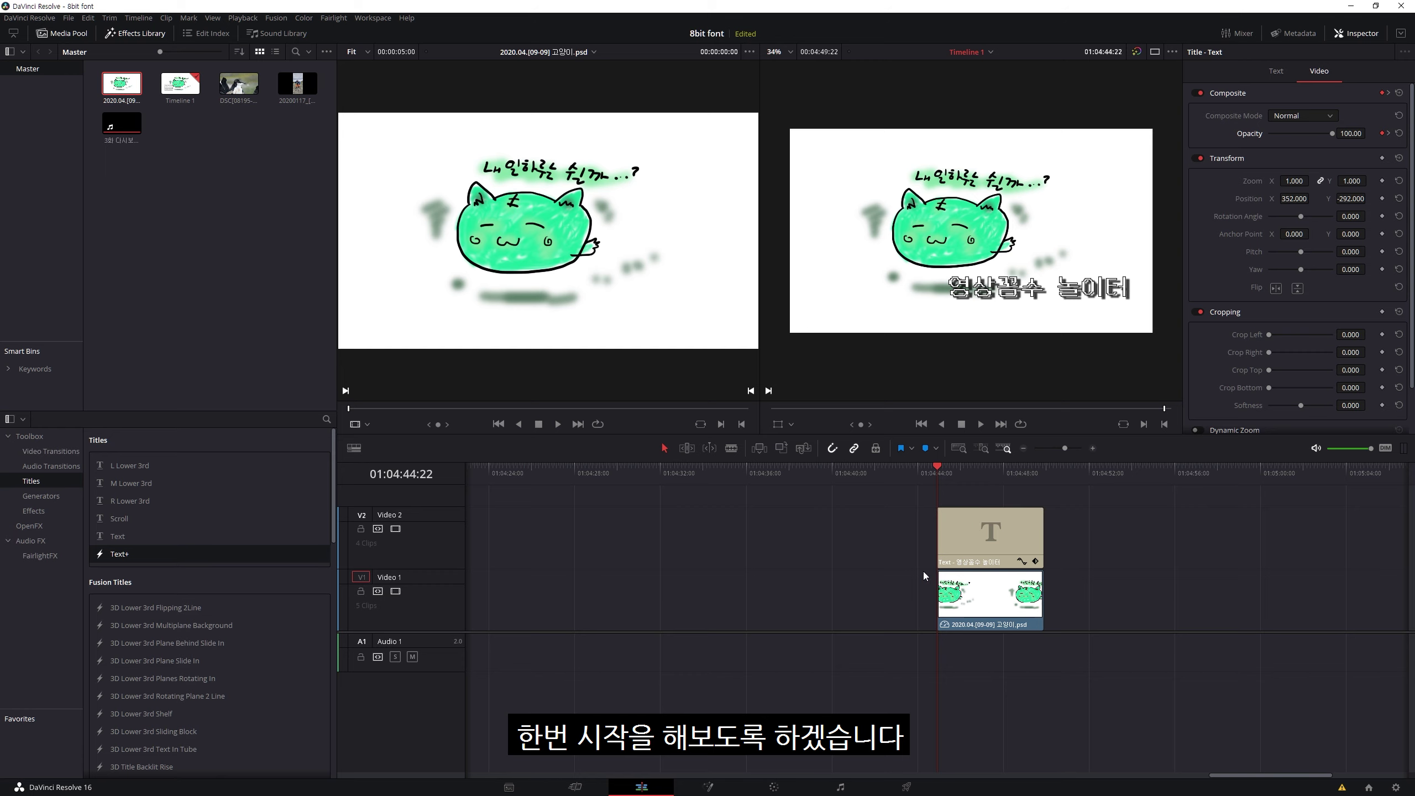